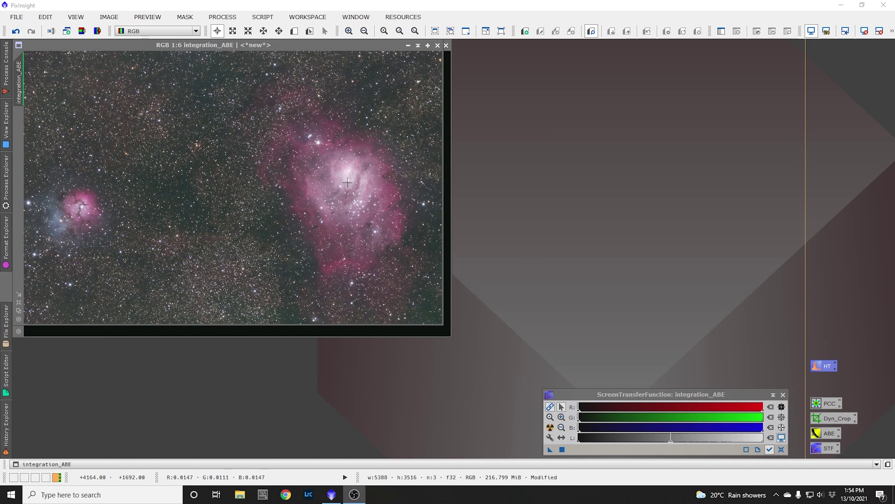
Open the PROCESS menu to reach the All Processes list
left_click(234, 18)
Open MultiscaleLinearTransform, set 5 wavelet layers, and enable noise reduction on layer 1
mouse_move(293, 10)
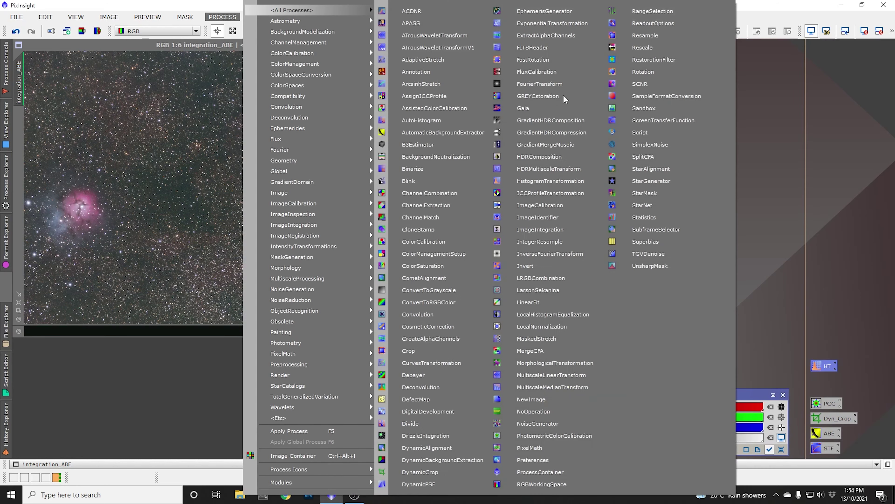
left_click(565, 375)
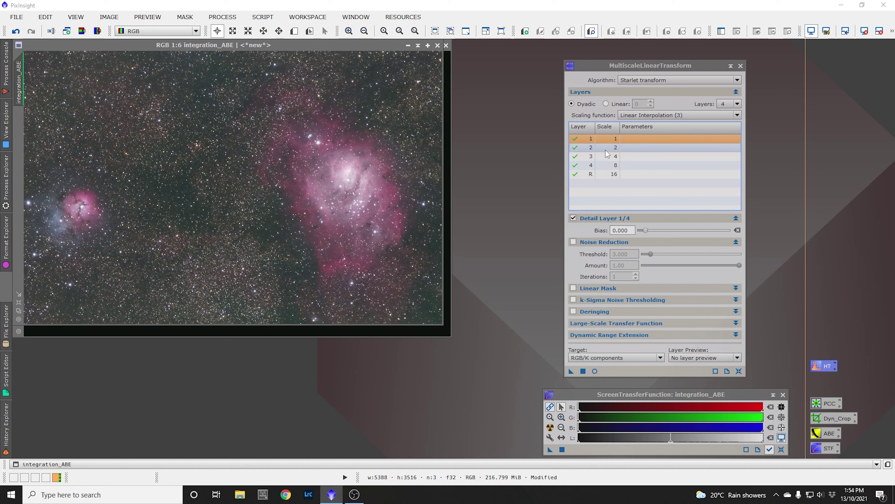
left_click(726, 106)
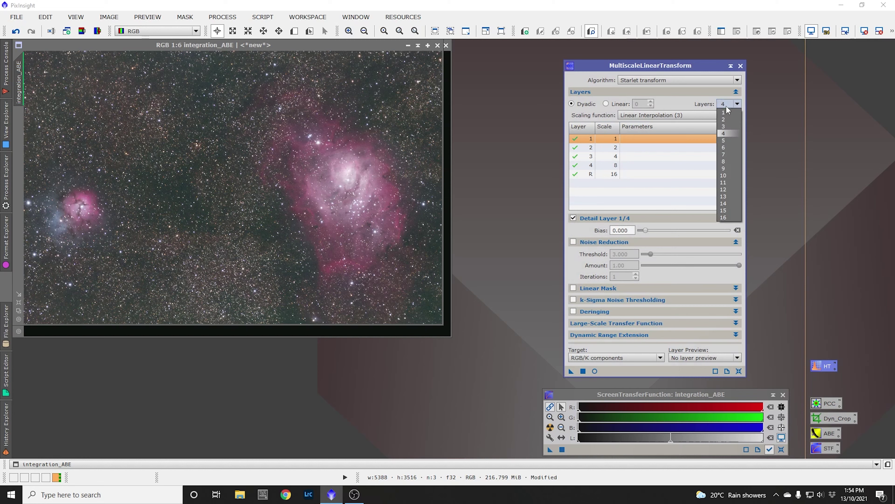
left_click(727, 141)
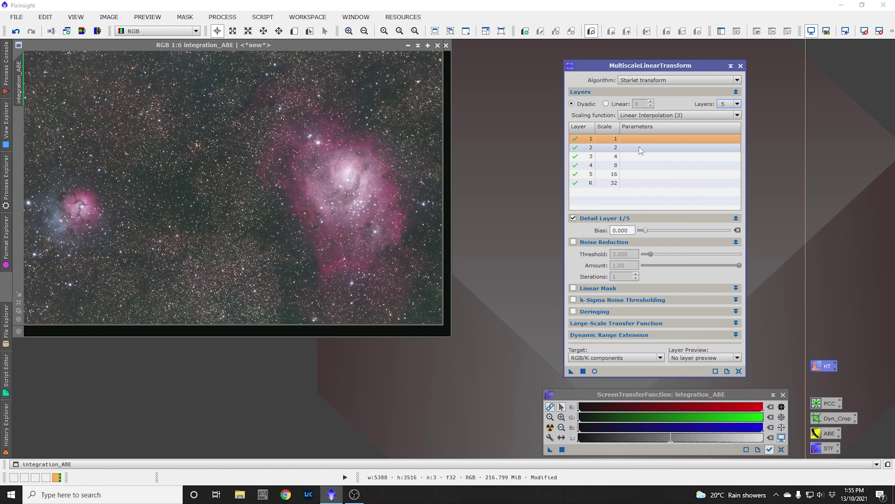
left_click(577, 242)
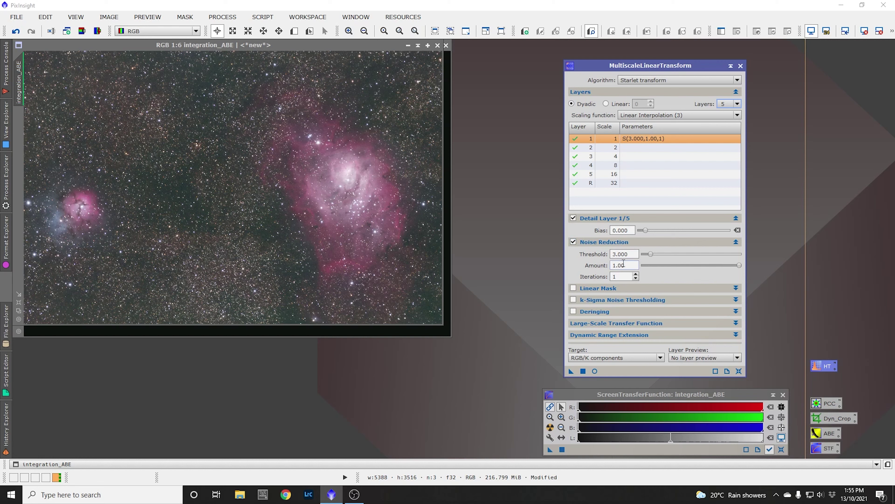
Set layer 1 noise reduction to threshold 5.000 and amount 0.50
double_click(631, 254)
type("5")
left_click(632, 264)
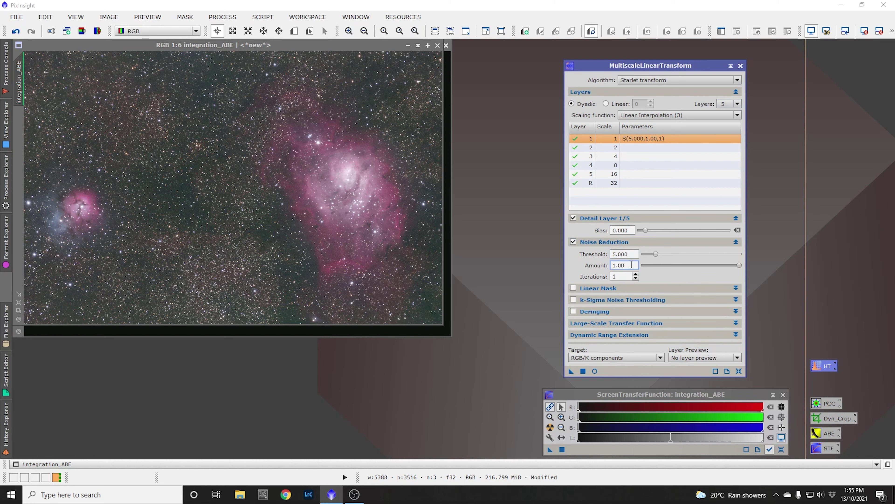
left_click_drag(631, 265, 611, 265)
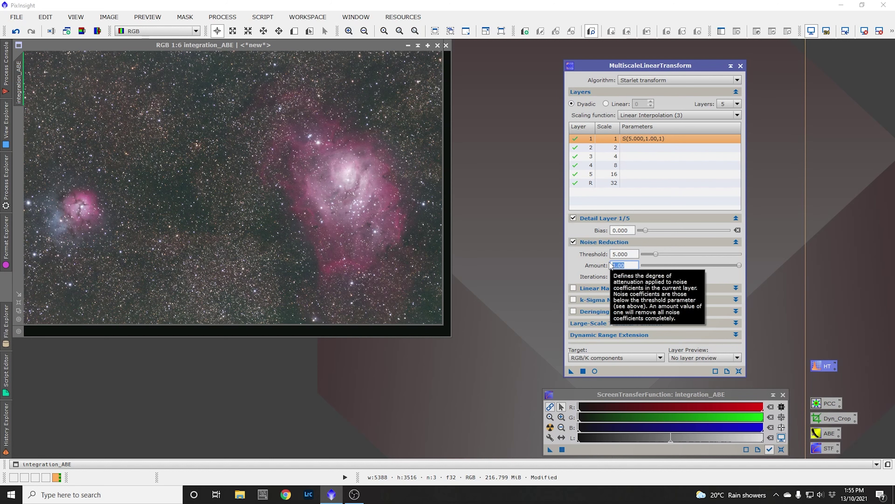
type("0.5")
key("shift+Tab")
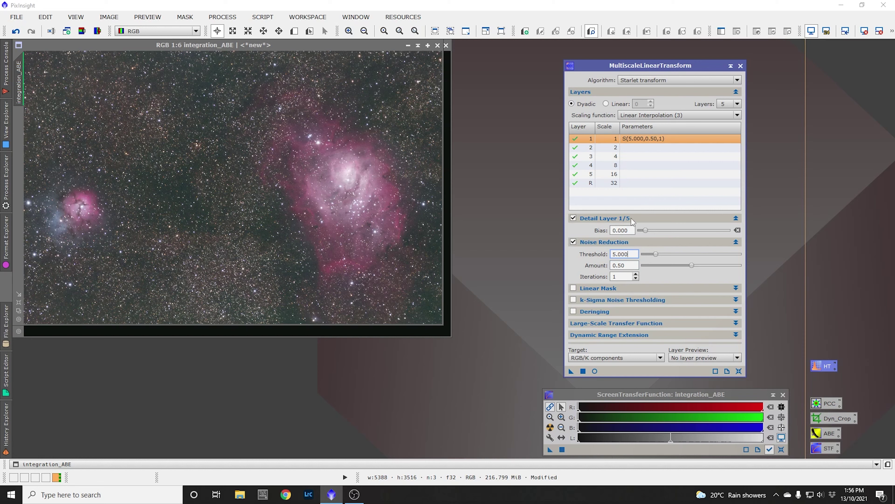
Enable layer 2 noise reduction with threshold 3.500 and amount 0.45
left_click(635, 147)
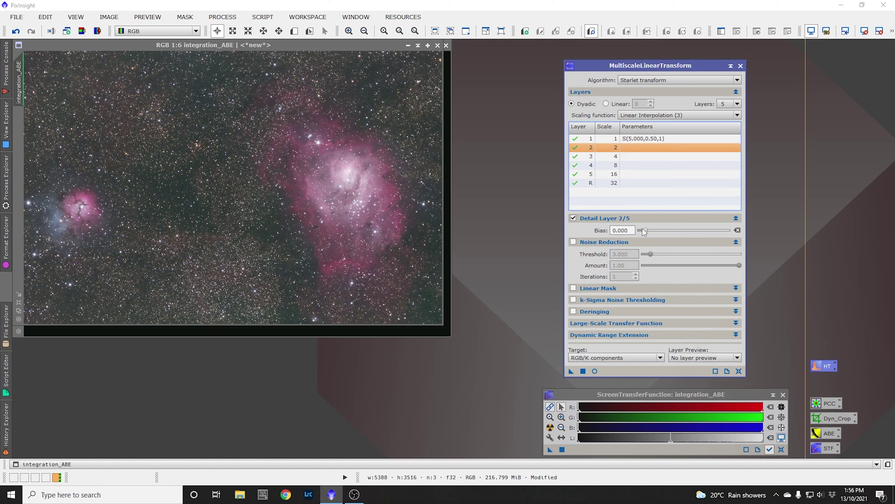
left_click(573, 242)
left_click_drag(631, 254, 618, 254)
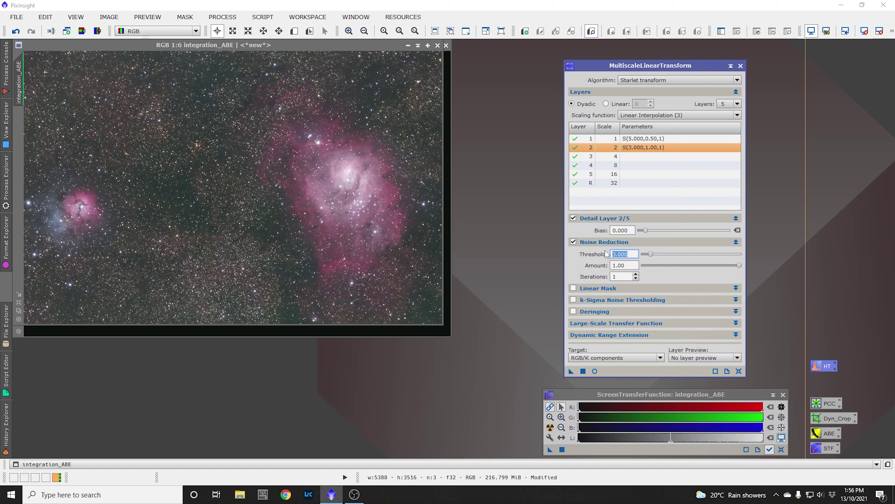
type("3.5")
key("Tab")
type("0.45")
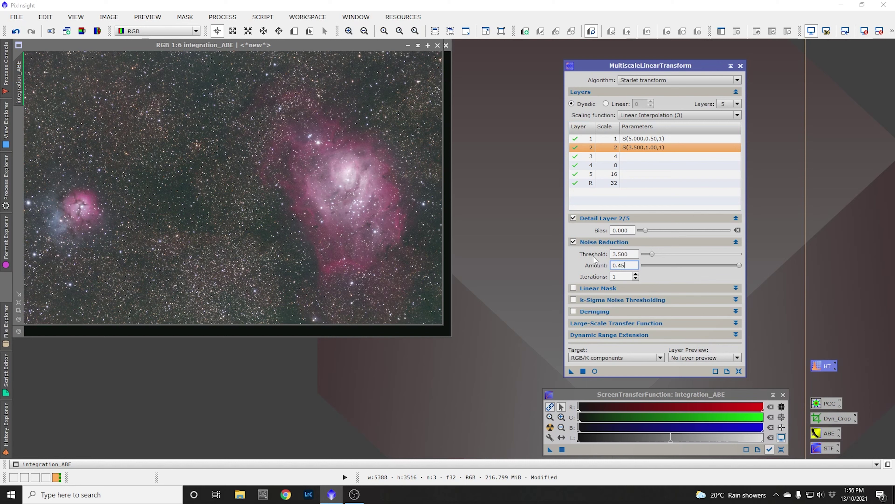
Enable layer 3 noise reduction with threshold 2.500 and amount 0.40
left_click(625, 157)
left_click(573, 242)
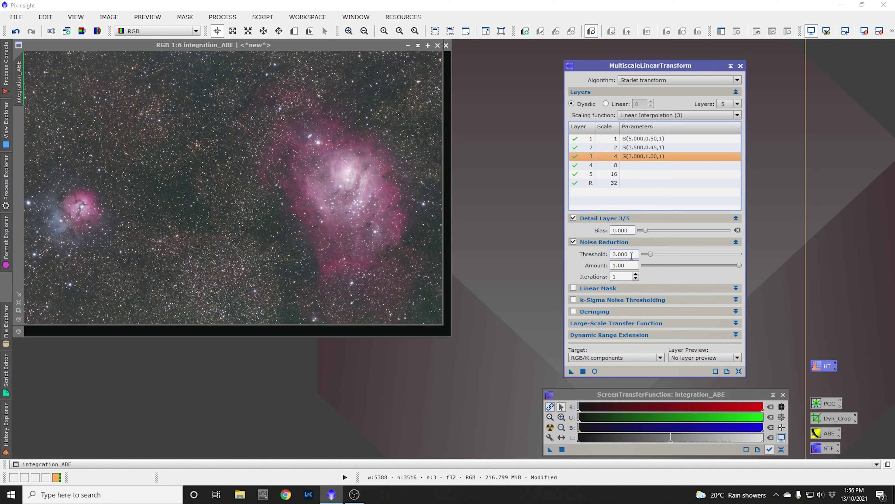
key("BackSpace")
key("BackSpace")
key("BackSpace")
key("BackSpace")
key("BackSpace")
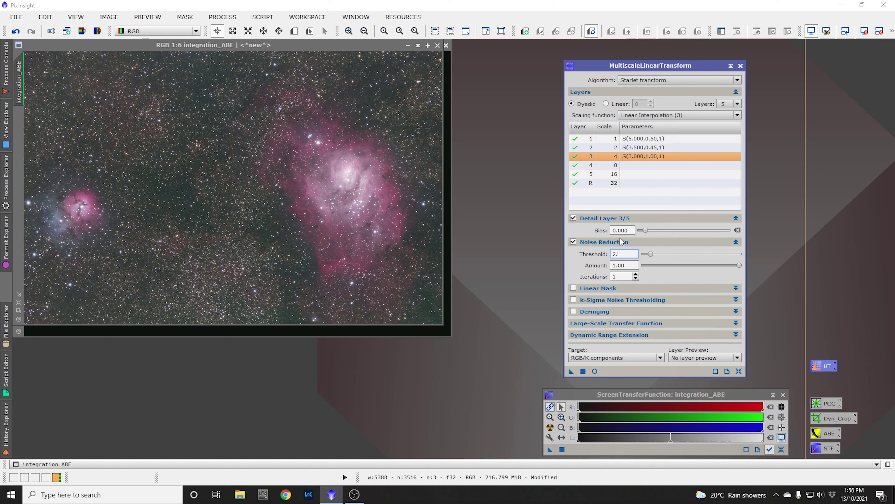
key("Tab")
type("0")
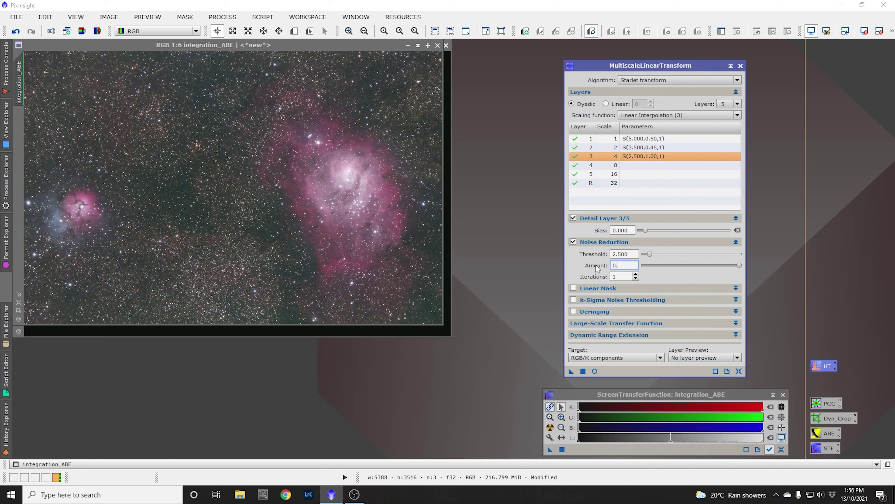
type(".4")
Enable layer 4 noise reduction with threshold 1.500
left_click(605, 165)
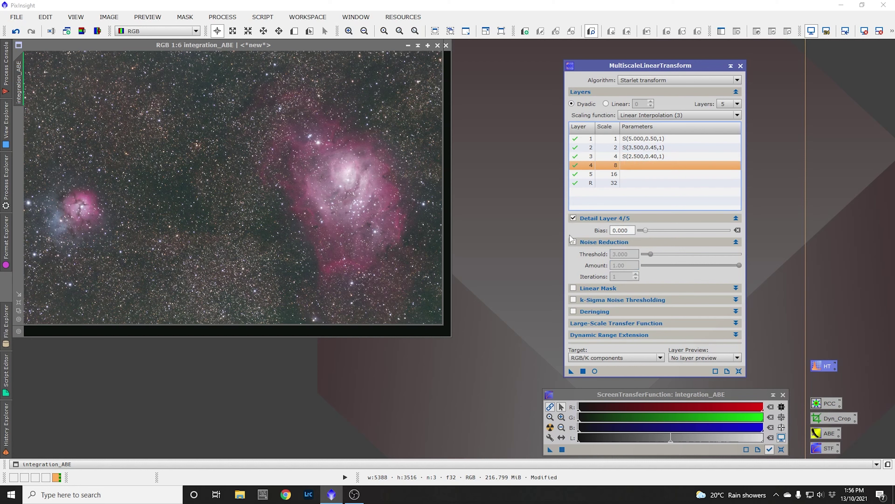
left_click(573, 242)
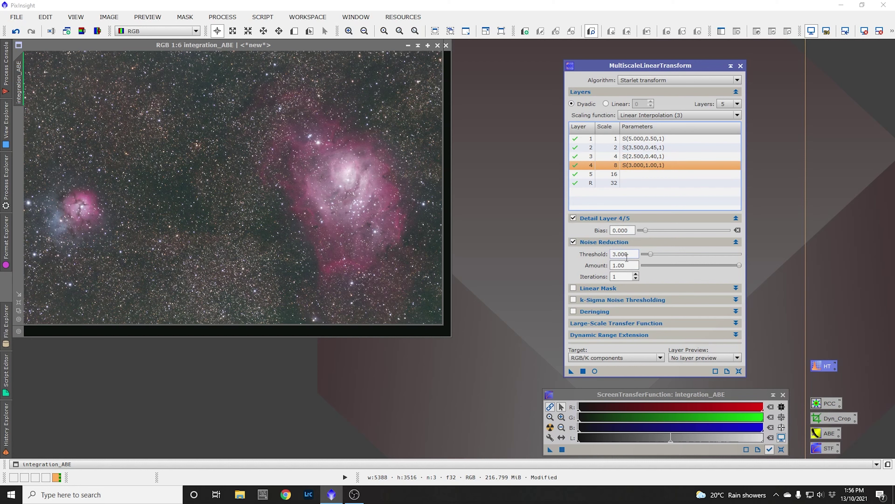
left_click_drag(630, 256, 613, 254)
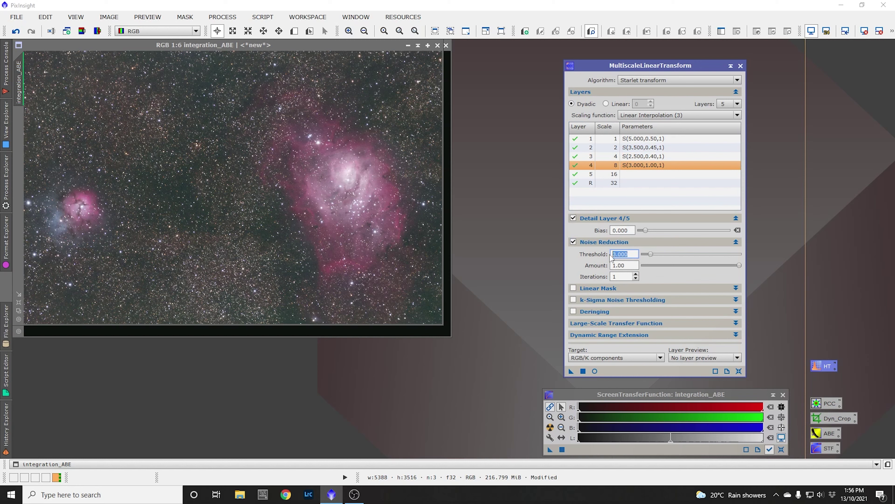
type("1.5")
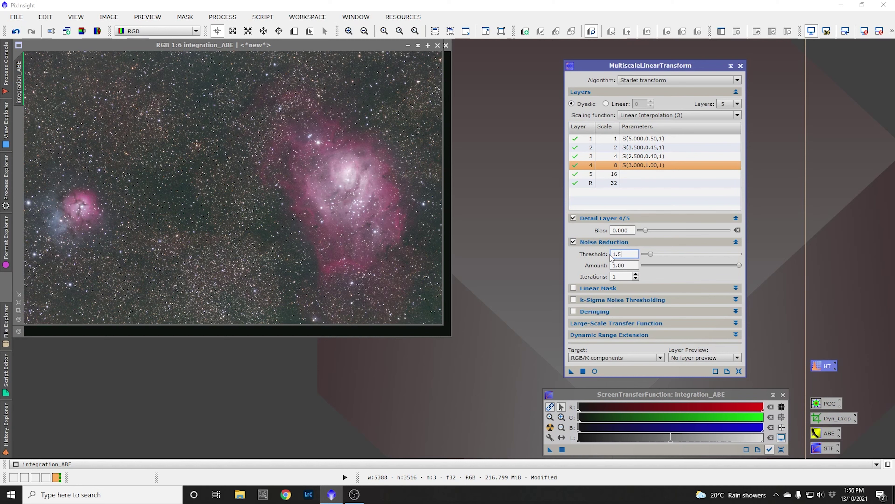
key("Tab")
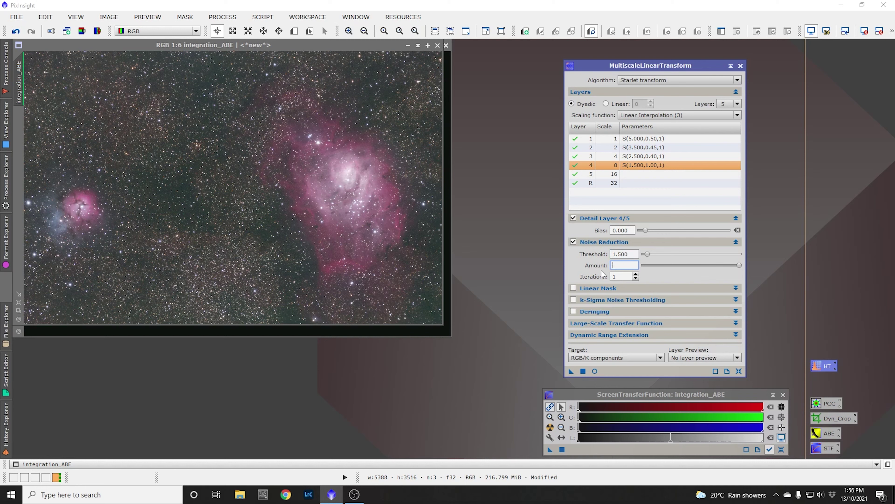
Give layer 4 amount 0.40, and layer 5 noise reduction at threshold 0.500, amount 0.35
type("0.4")
left_click(616, 175)
left_click(573, 242)
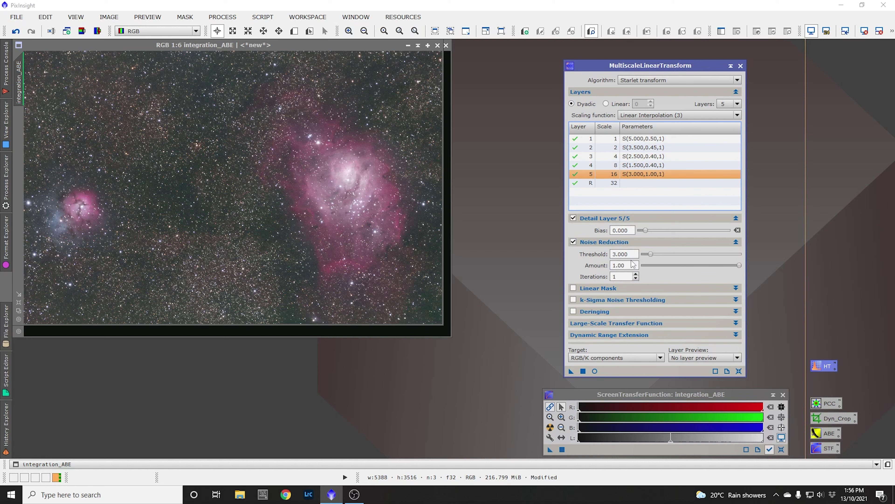
left_click_drag(635, 254, 622, 253)
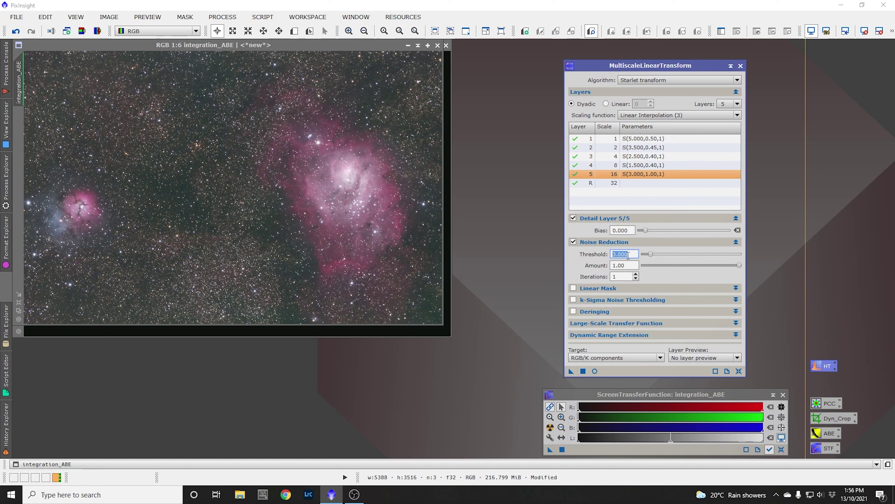
type("0.5")
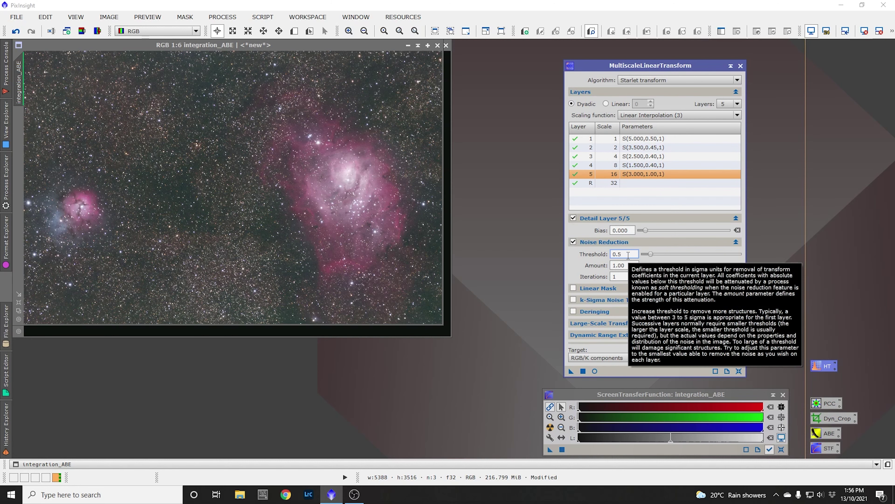
left_click_drag(631, 265, 612, 264)
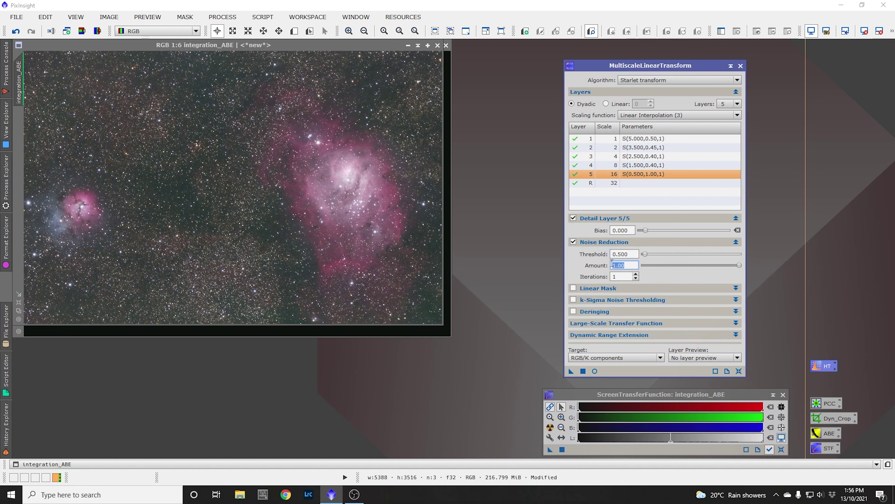
type("0.35")
left_click(640, 183)
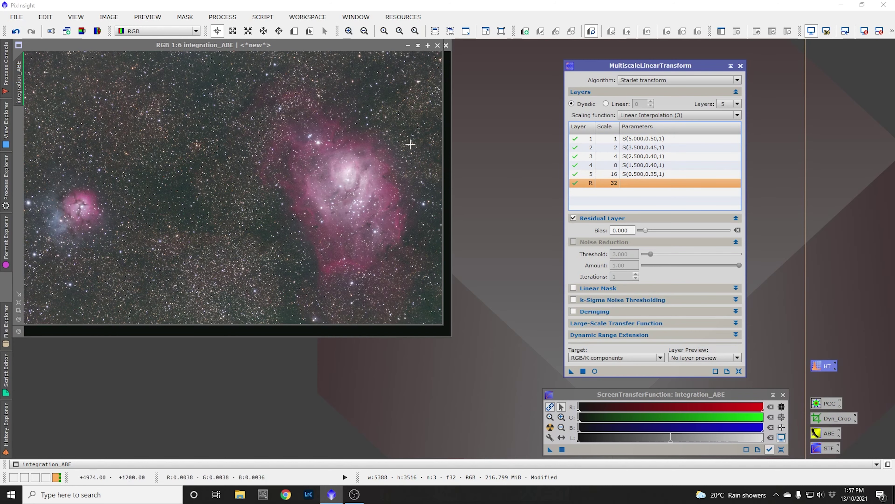
View the pink nebula at 1:1 to judge its noise, then enable Linear Mask
left_click(349, 31)
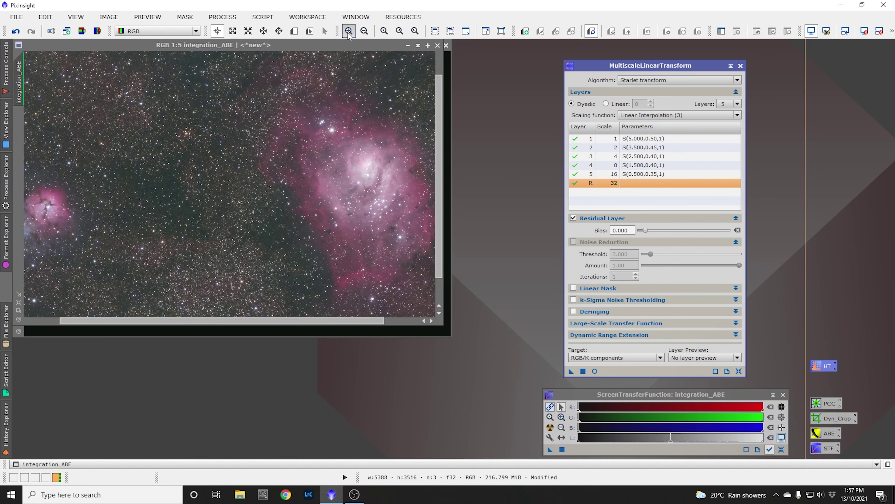
left_click(348, 31)
left_click(348, 31)
left_click(348, 31)
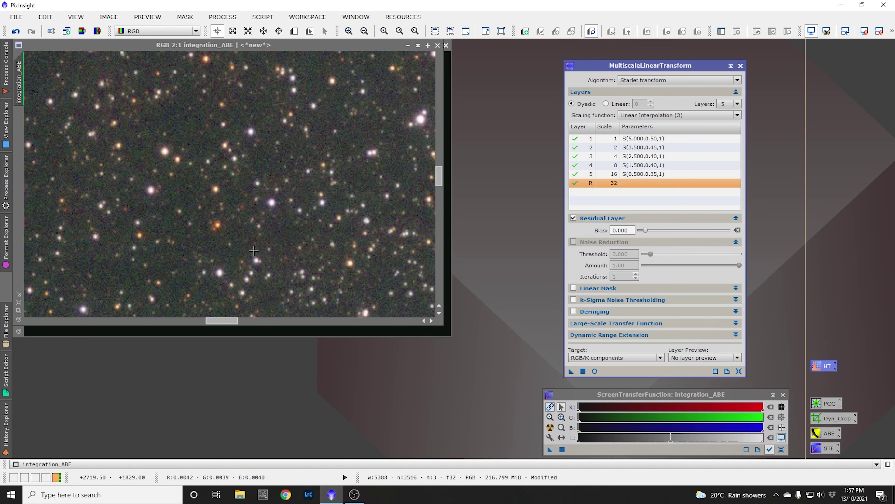
left_click(233, 320)
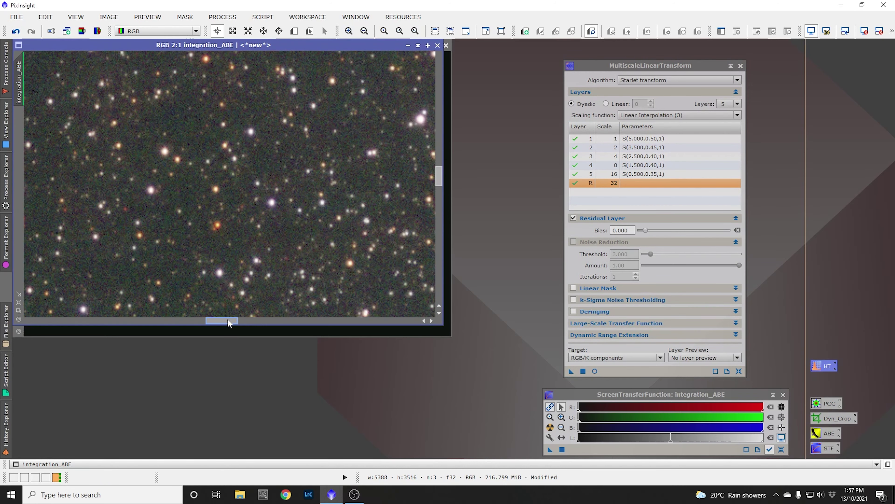
left_click_drag(227, 319, 354, 326)
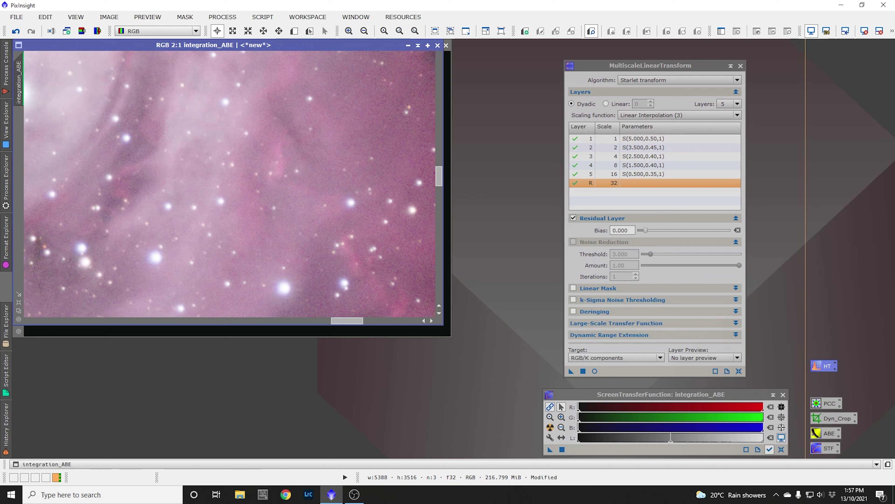
left_click(365, 31)
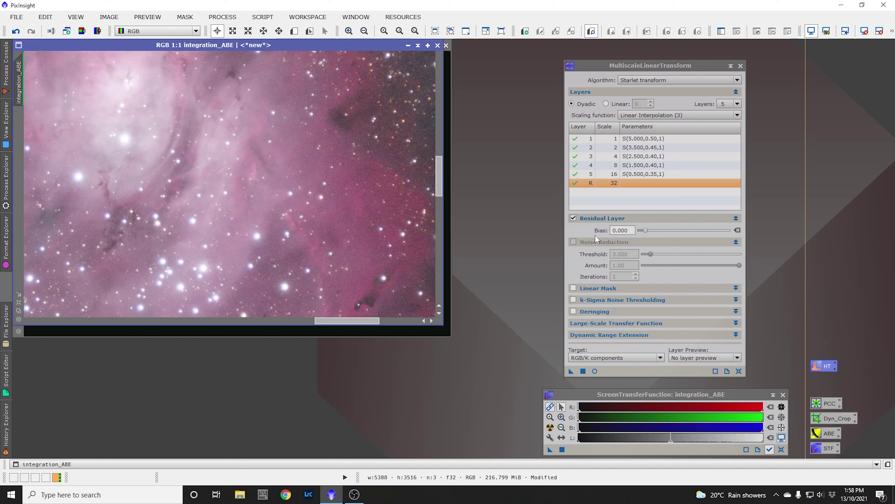
left_click(575, 287)
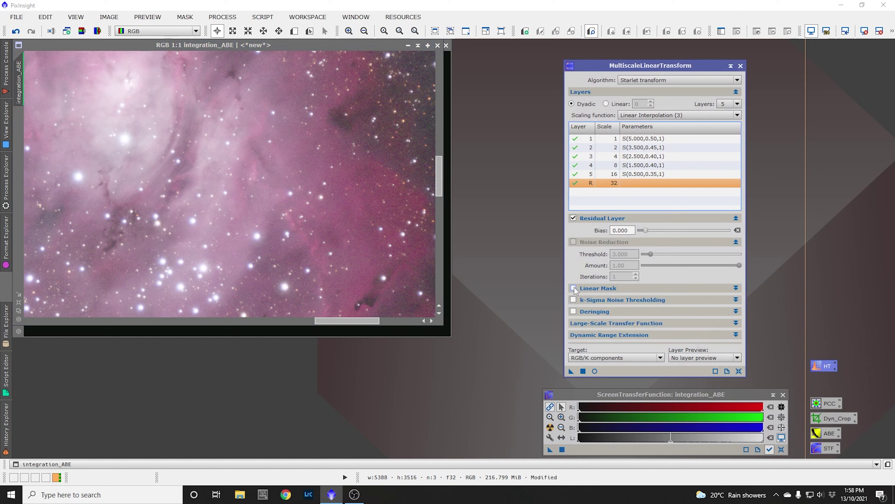
Expand the Linear Mask settings, zoom out to the whole field, and reset the STF stretch
left_click(603, 290)
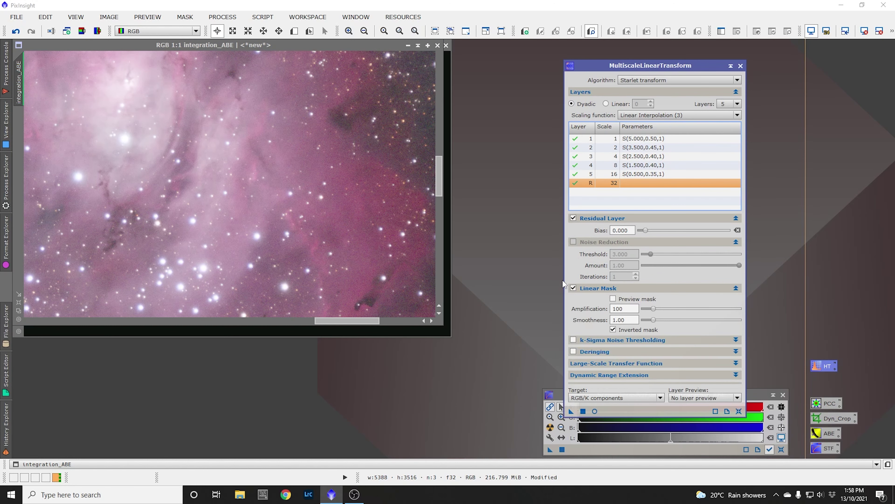
left_click(321, 44)
left_click(451, 31)
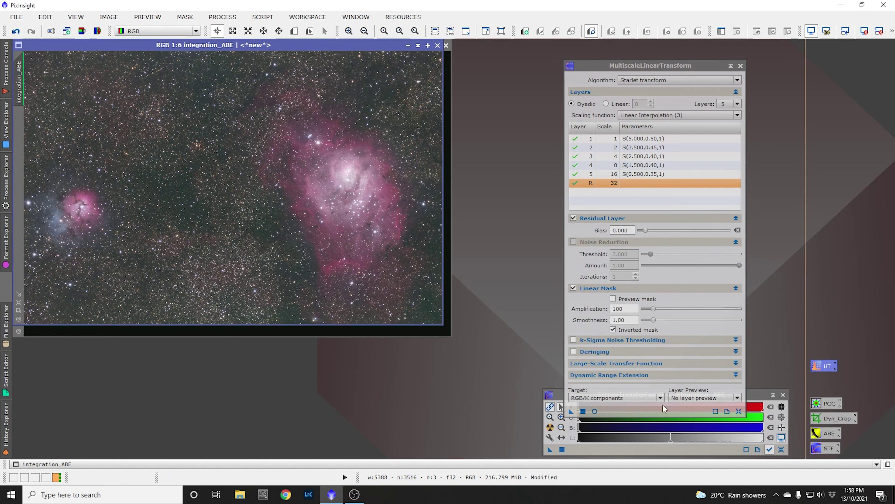
left_click(781, 449)
left_click(782, 450)
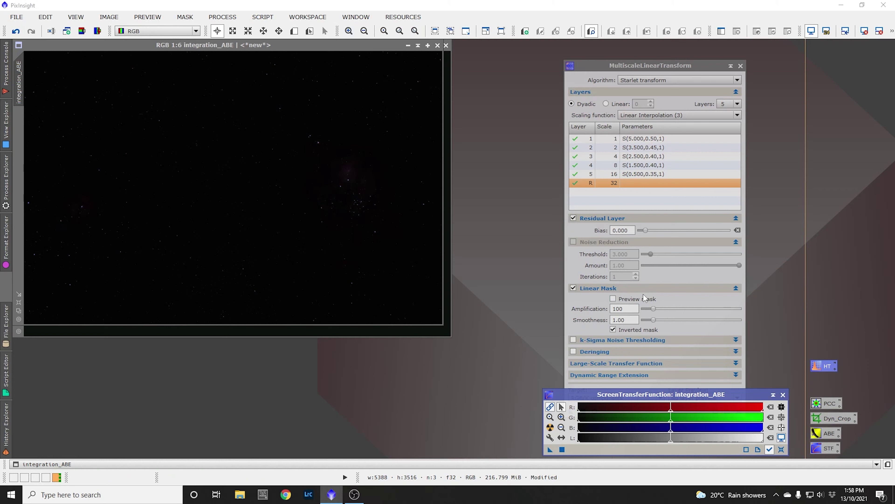
Turn on mask preview, show it in Real-Time Preview, and lower amplification to 90
left_click(614, 298)
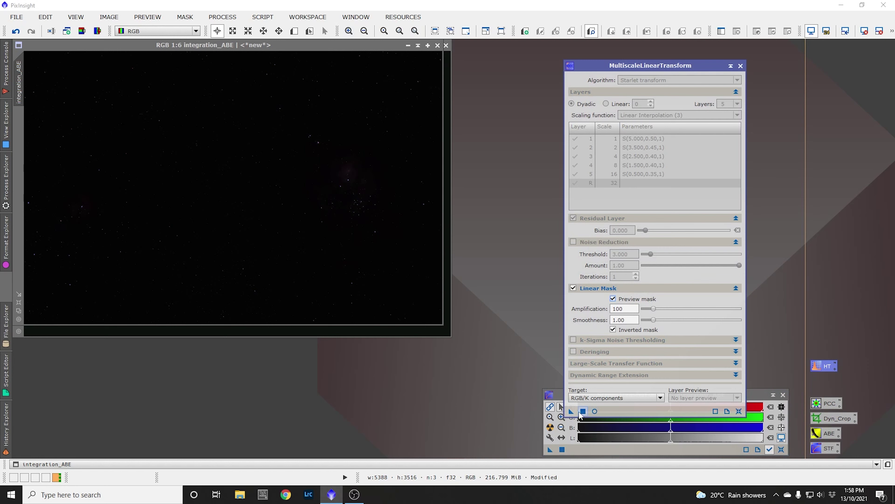
left_click(595, 411)
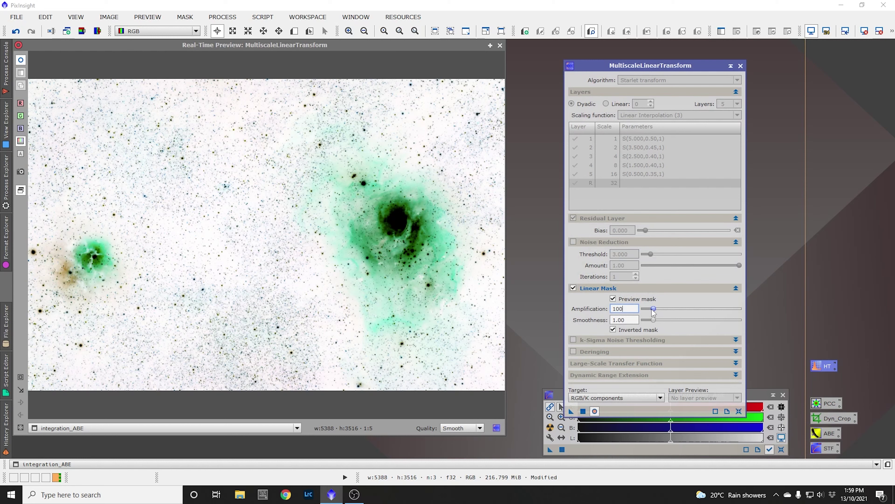
left_click_drag(653, 308, 651, 309)
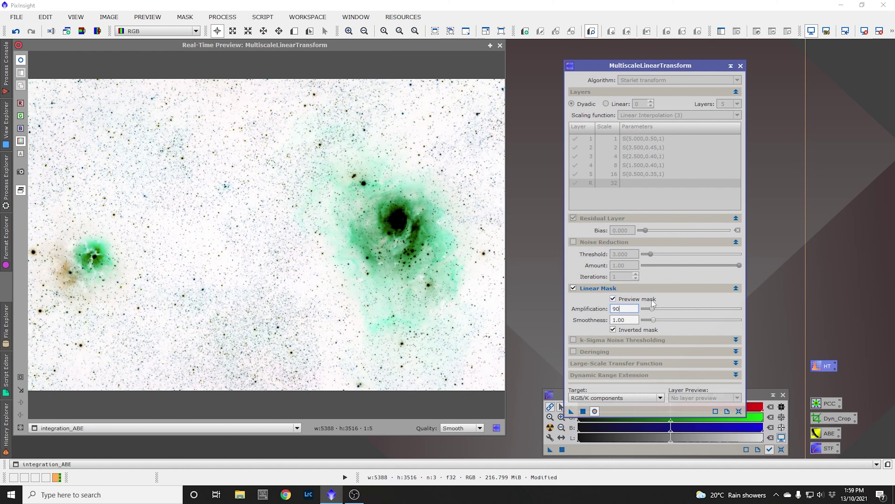
left_click_drag(653, 310, 667, 314)
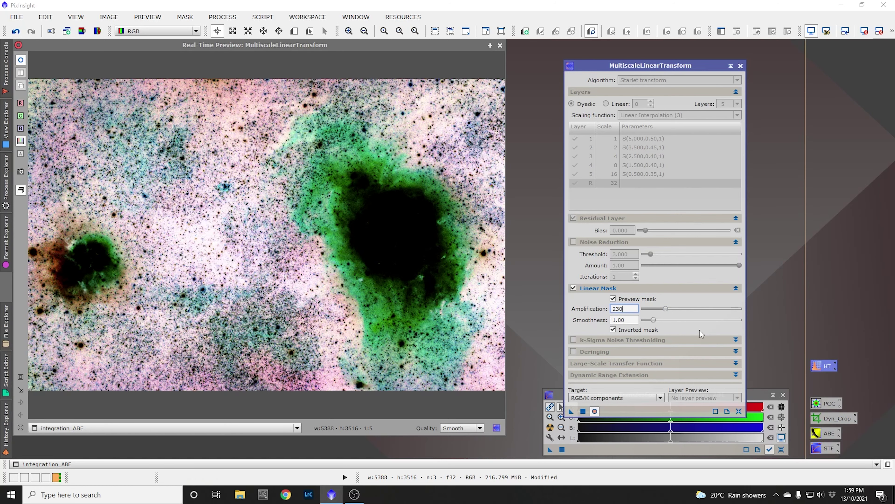
left_click_drag(666, 308, 655, 313)
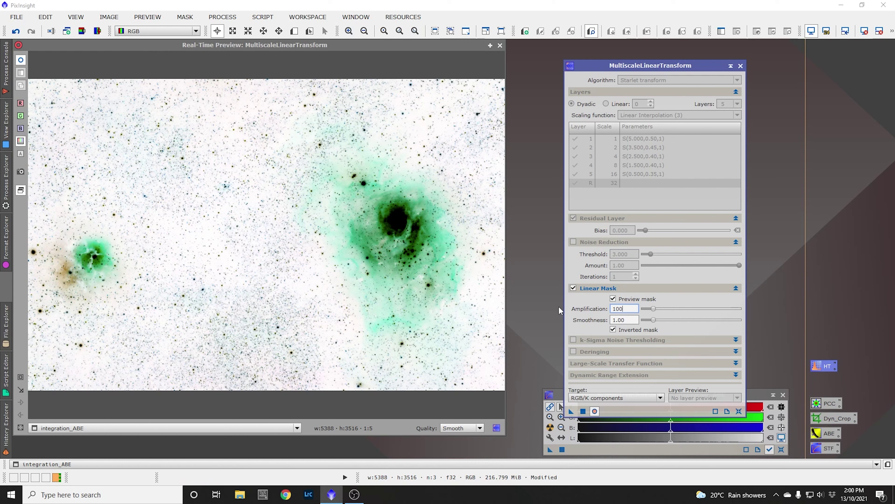
left_click(480, 104)
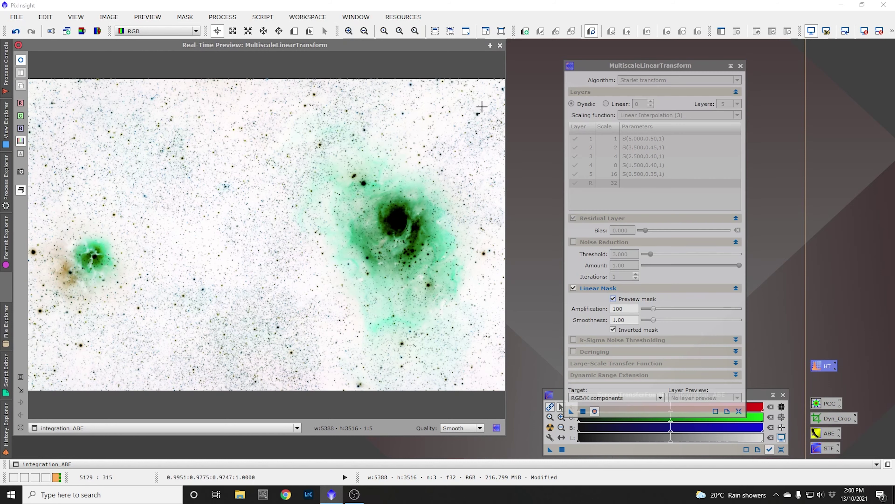
Close the real-time preview, turn off mask preview, and auto-stretch the image again
left_click(500, 46)
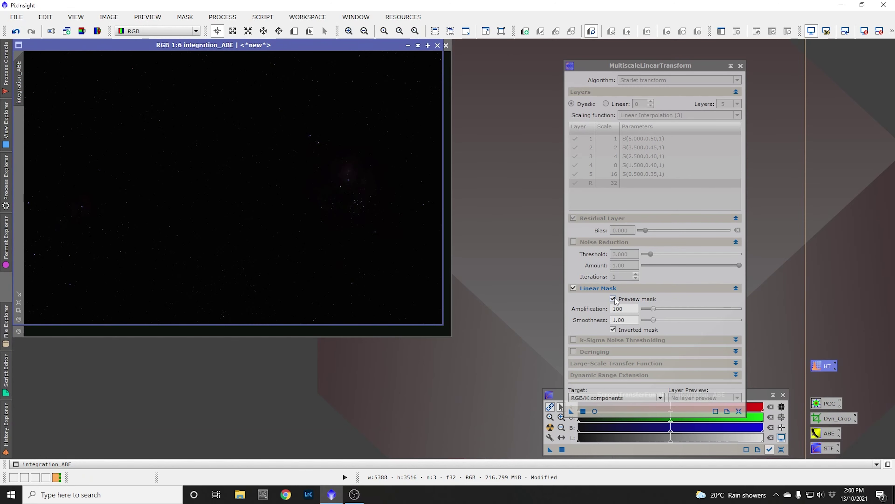
left_click(614, 299)
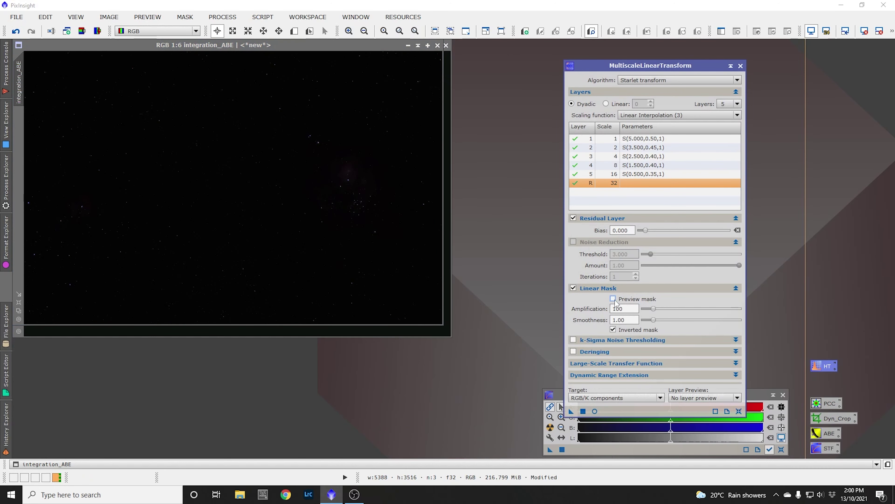
left_click(550, 427)
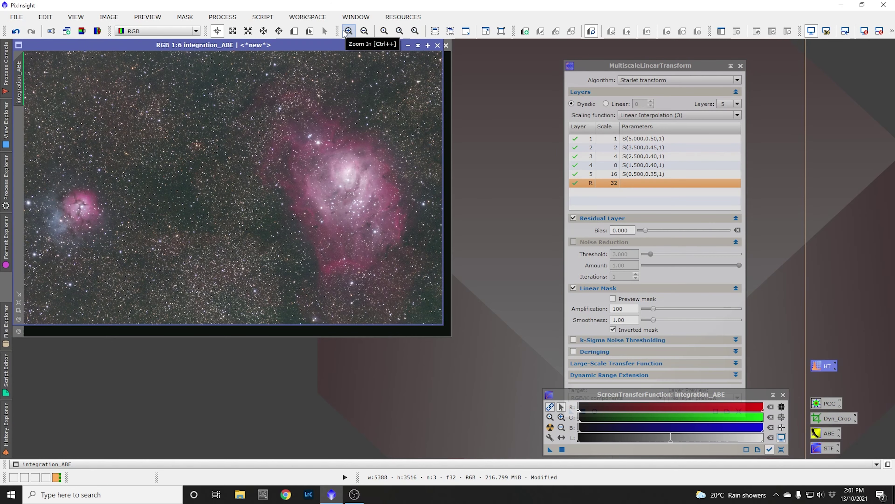
At 1:1, draw a 248×289 Preview01 rectangle over the star field
left_click(349, 31)
left_click(349, 31)
left_click(349, 32)
left_click(349, 31)
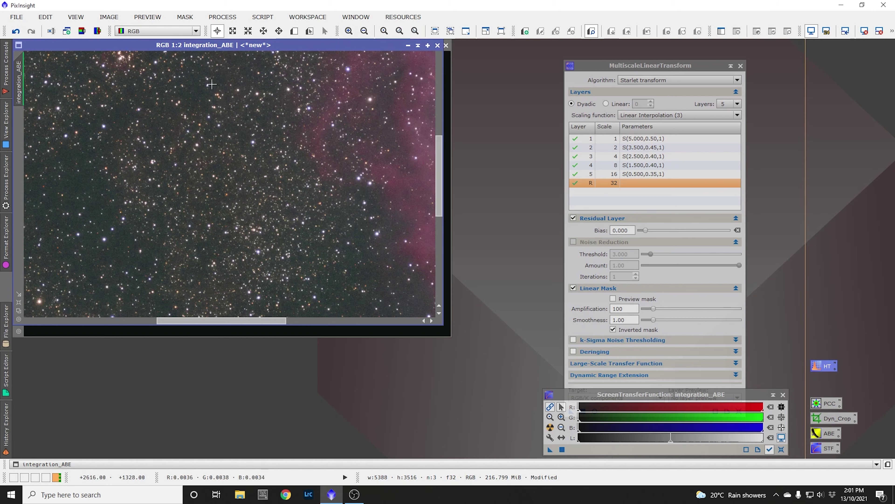
left_click_drag(256, 322, 210, 321)
left_click(349, 31)
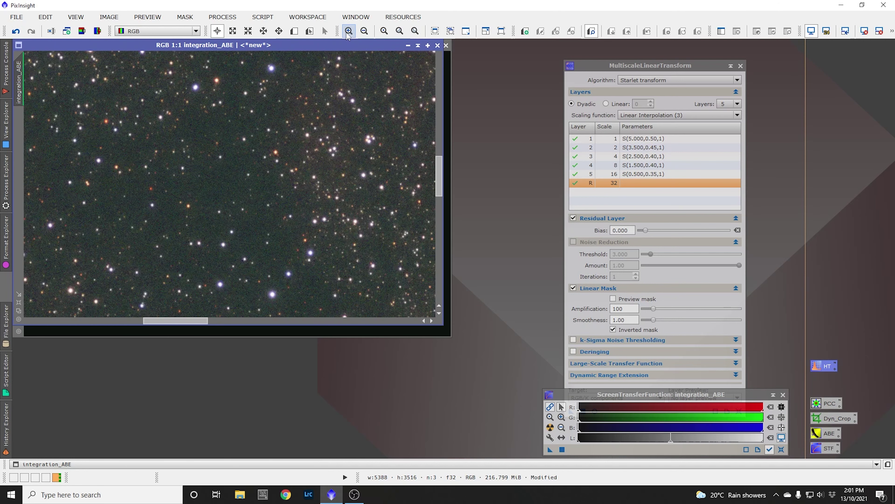
left_click(294, 31)
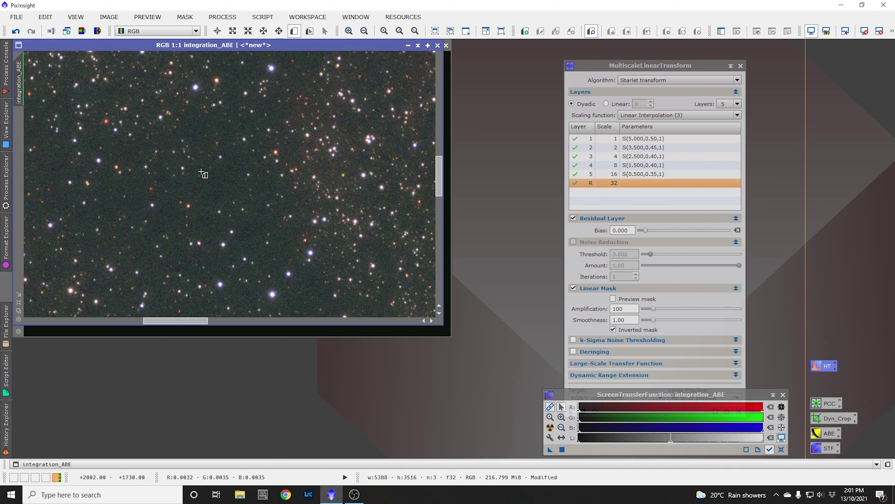
left_click_drag(199, 179, 315, 314)
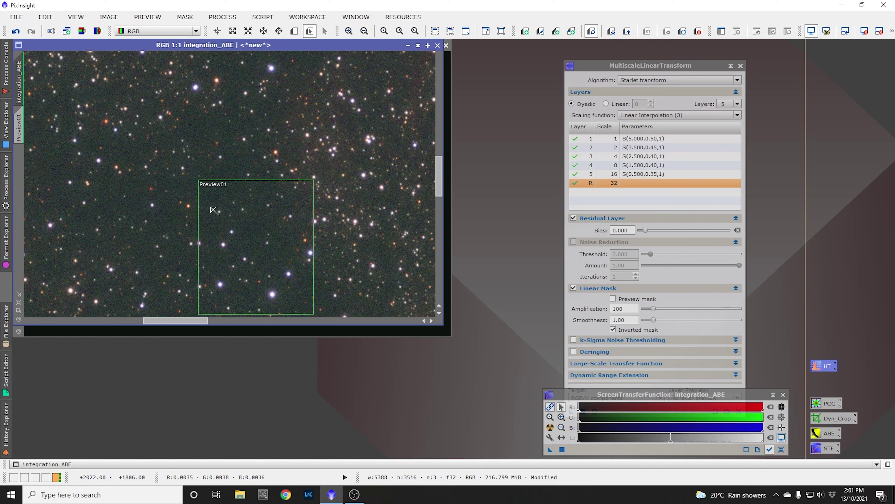
mouse_move(23, 109)
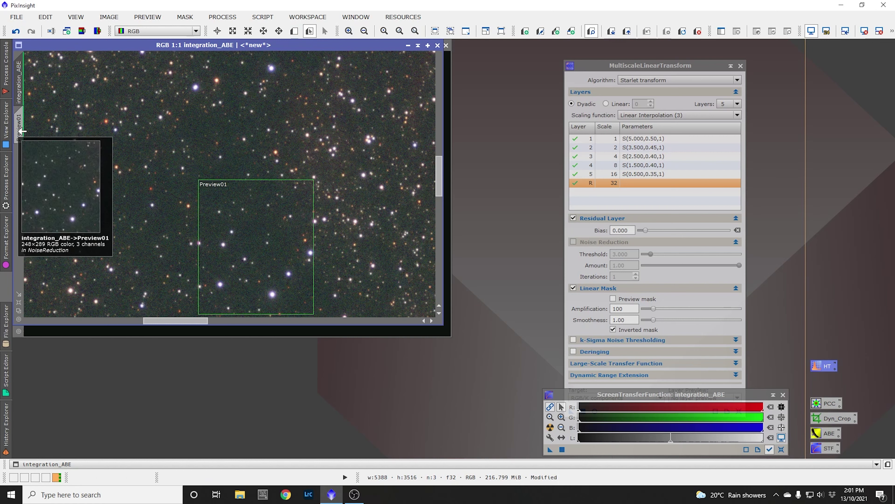
Show Preview01 on its own and apply the MultiscaleLinearTransform noise reduction to it
left_click(20, 113)
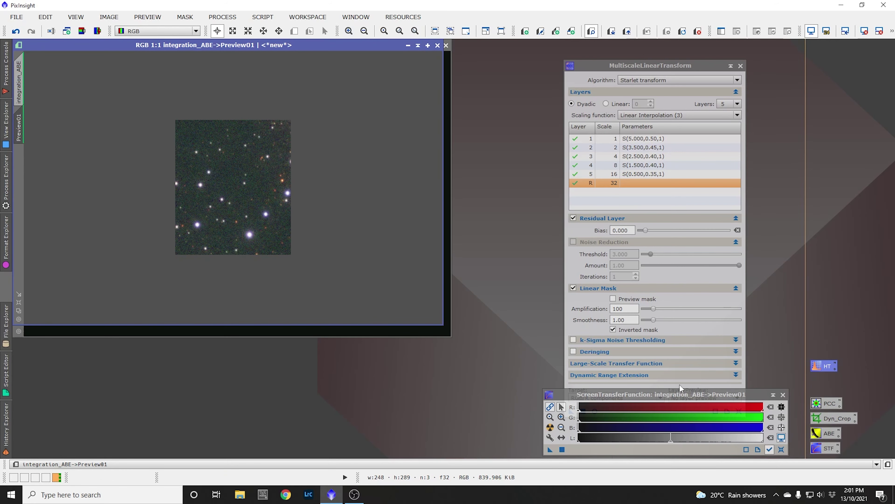
left_click_drag(679, 61, 656, 46)
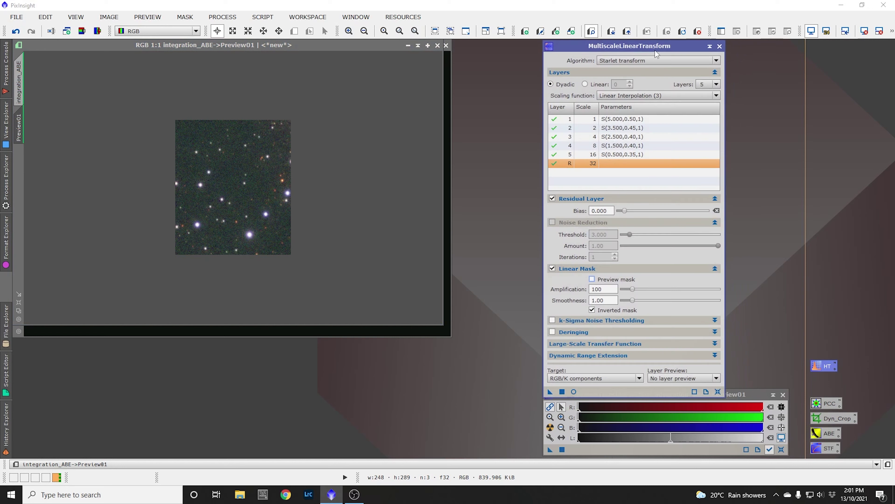
left_click(563, 391)
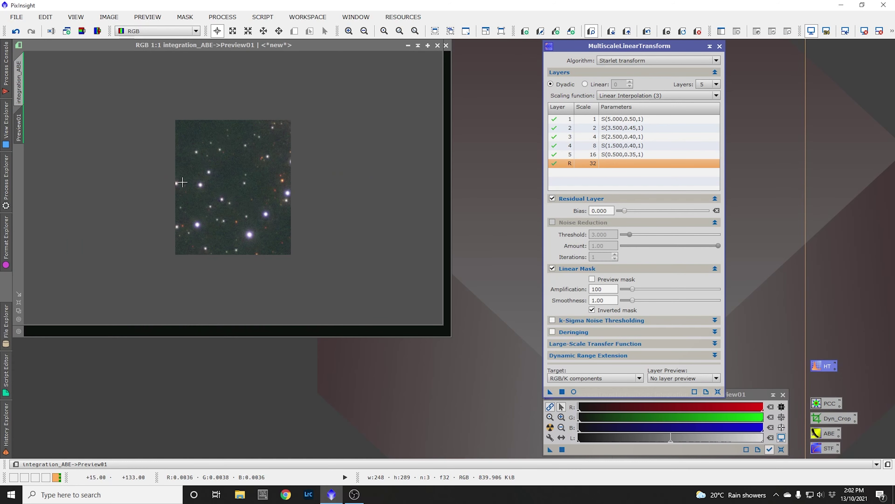
Magnify Preview01 to 2:1 and toggle undo/redo to compare before and after noise reduction
left_click(349, 31)
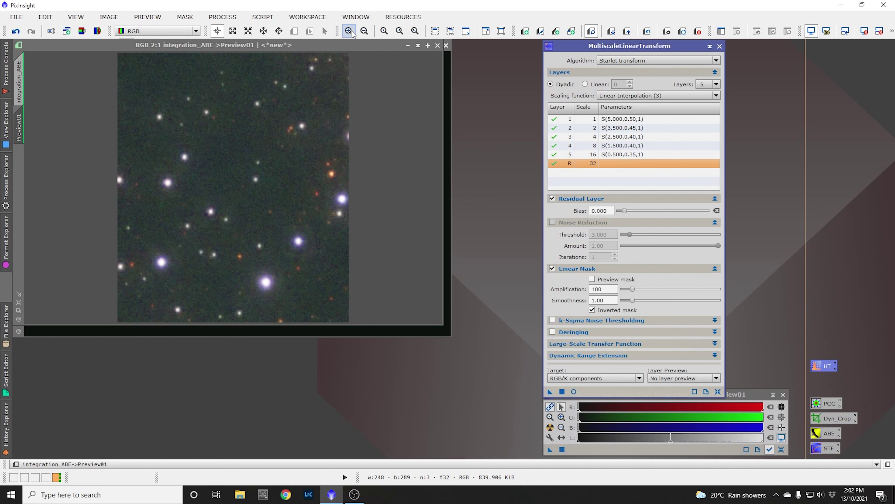
left_click(647, 32)
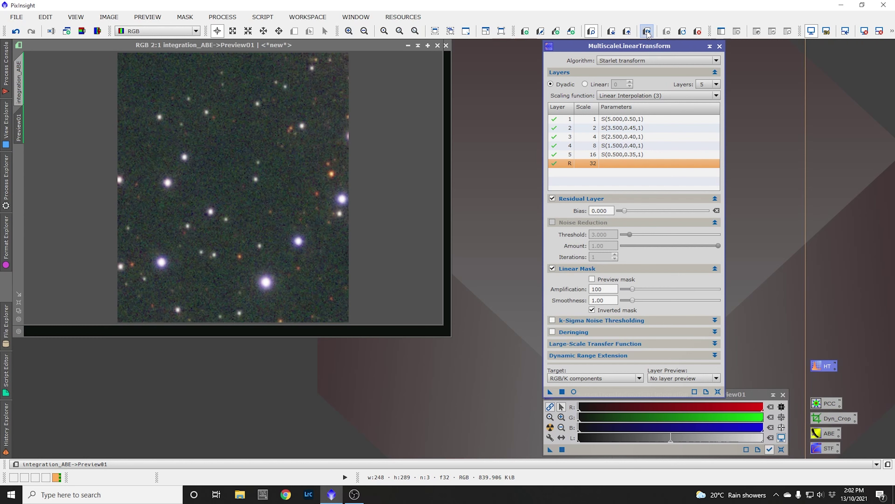
left_click(647, 32)
left_click(647, 31)
left_click(648, 32)
left_click(647, 32)
left_click(647, 32)
Draw Preview02 over the Lagoon Nebula core on the fitted integration_ABE and view it at 1:2
mouse_move(20, 64)
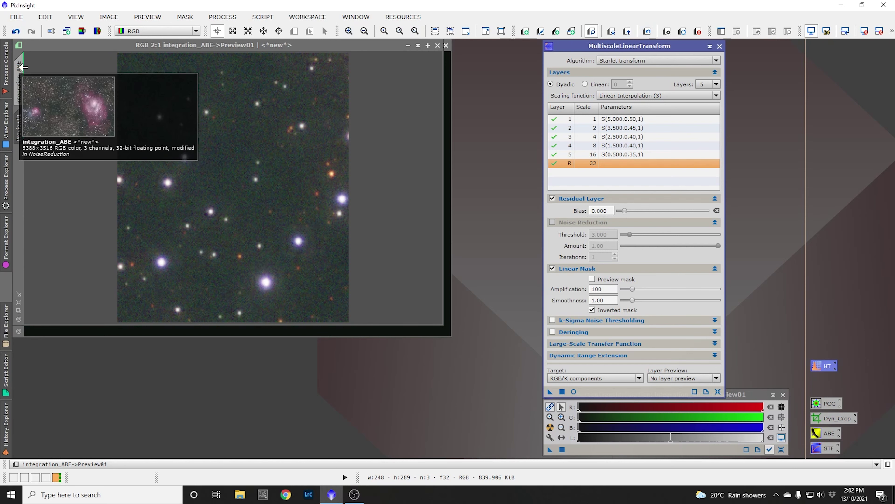
left_click(20, 64)
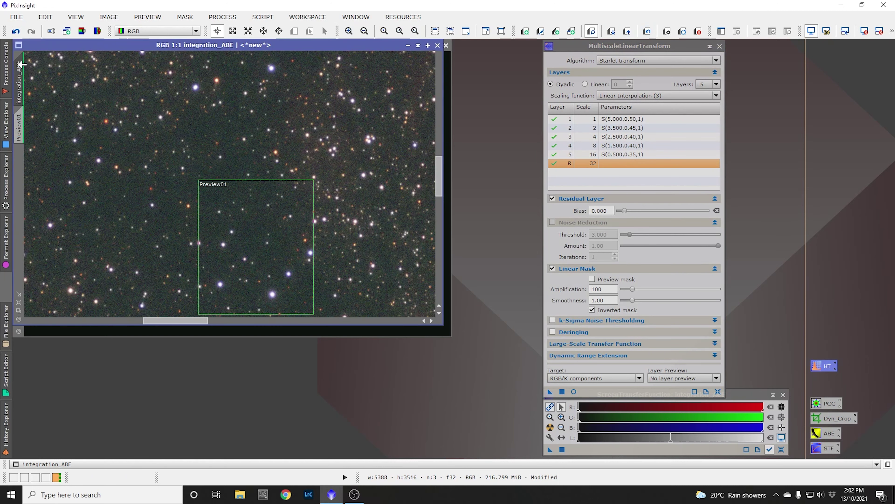
left_click(450, 31)
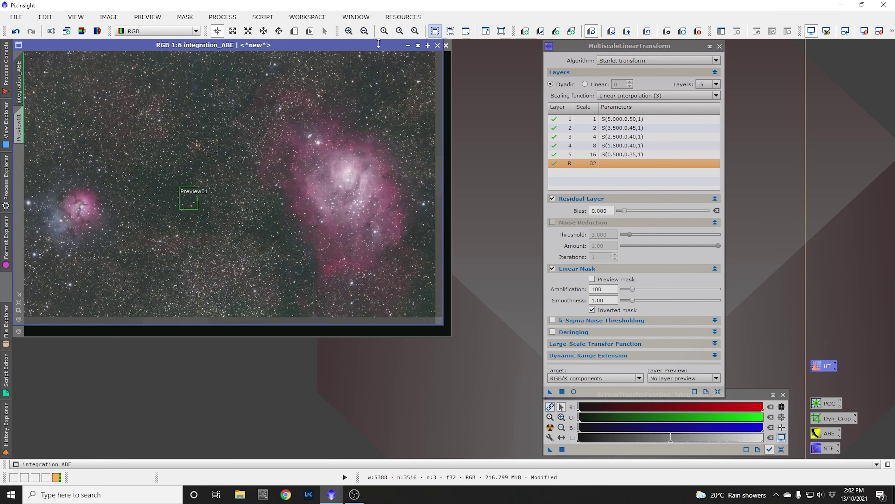
left_click(294, 31)
left_click_drag(327, 131, 443, 269)
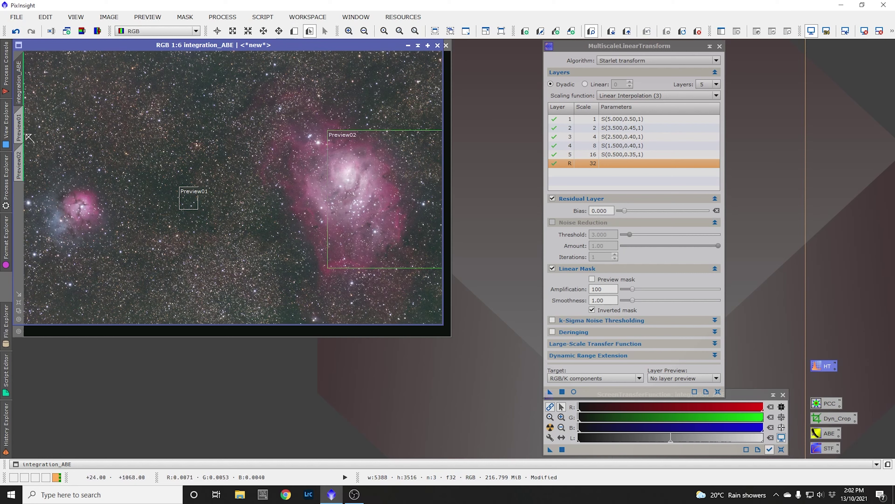
left_click(22, 156)
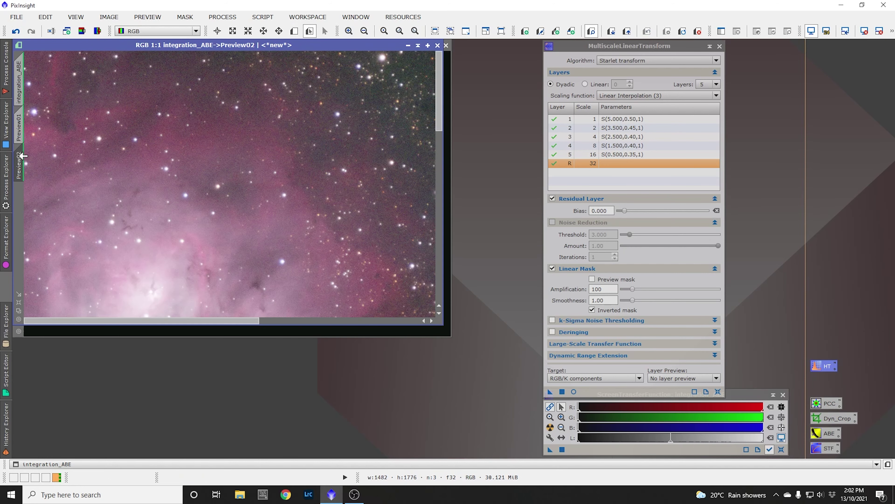
left_click(364, 31)
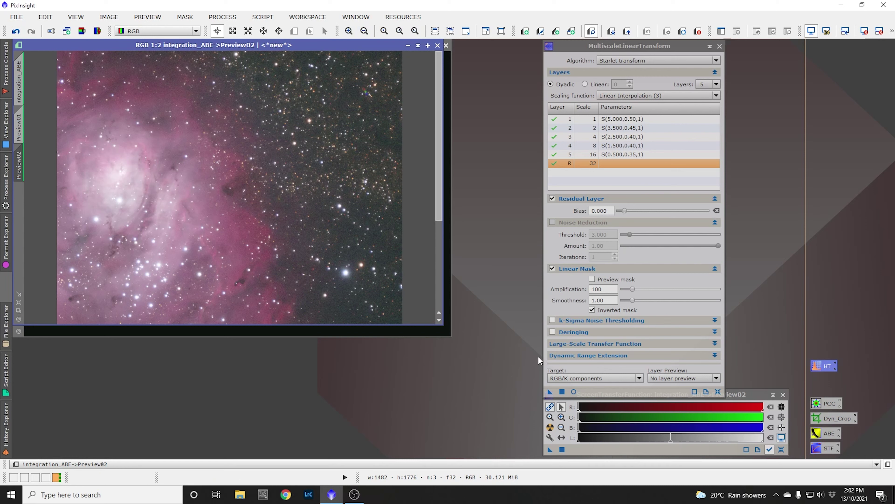
Apply MLT noise reduction to Preview02 and toggle undo/redo to compare before and after
left_click(562, 391)
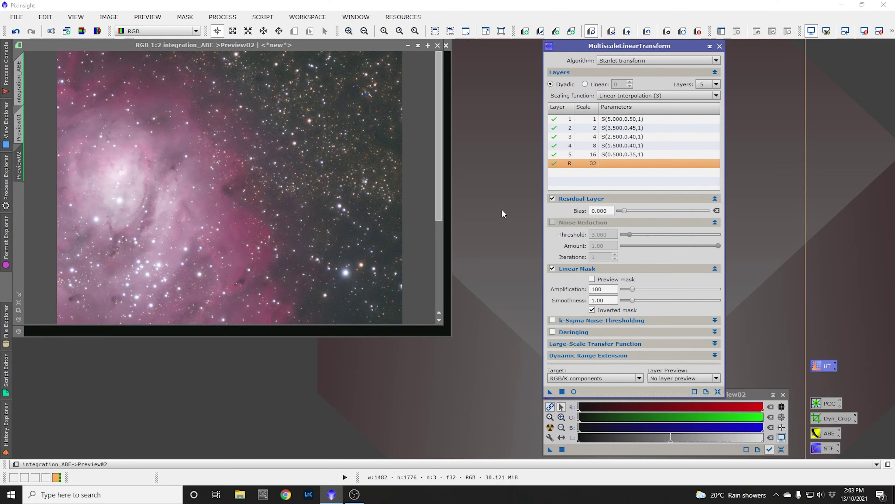
left_click(329, 44)
left_click(562, 392)
left_click(648, 31)
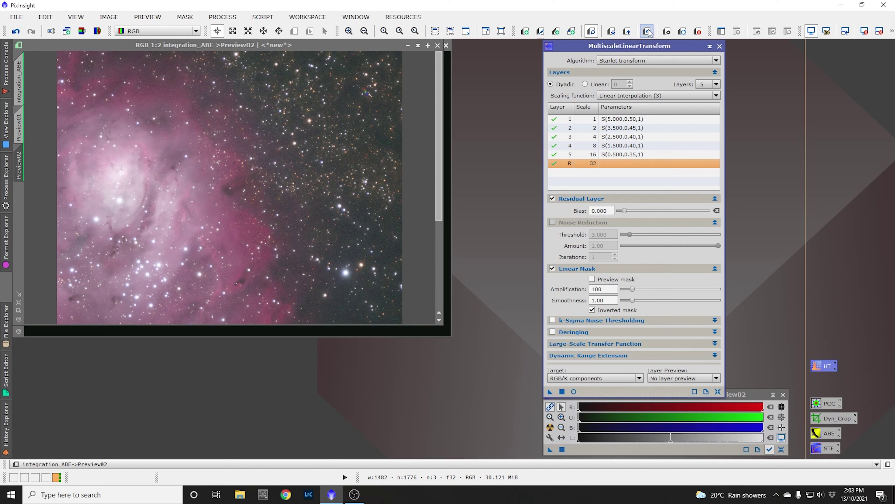
left_click(649, 31)
left_click(648, 31)
left_click(647, 31)
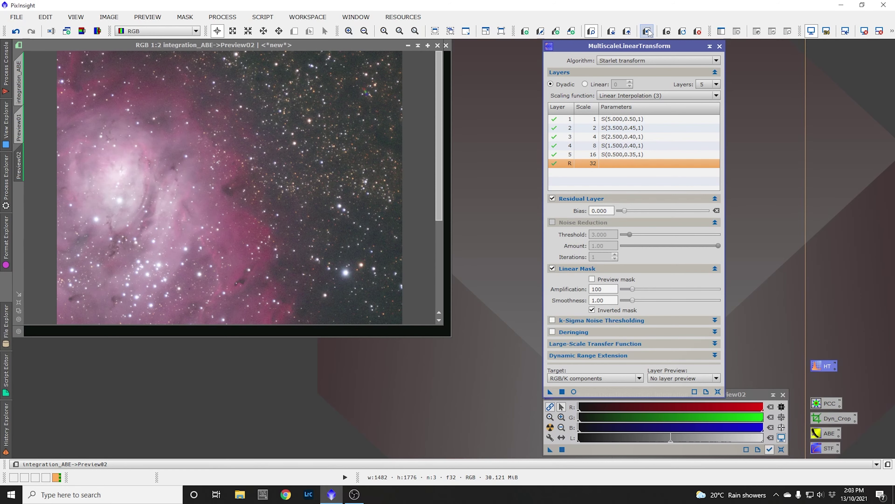
View Preview02 at 1:1 and scroll across the nebula edge and neighbouring star field
left_click(349, 31)
left_click_drag(438, 139, 445, 183)
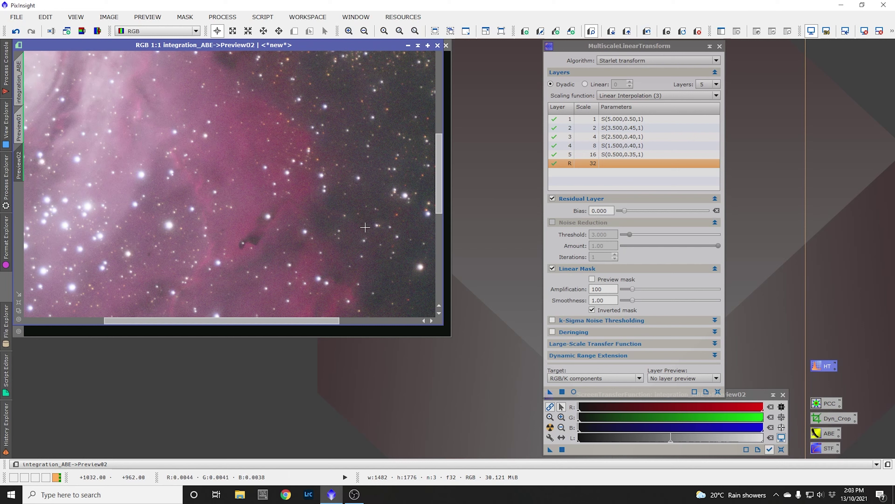
left_click_drag(438, 176, 448, 85)
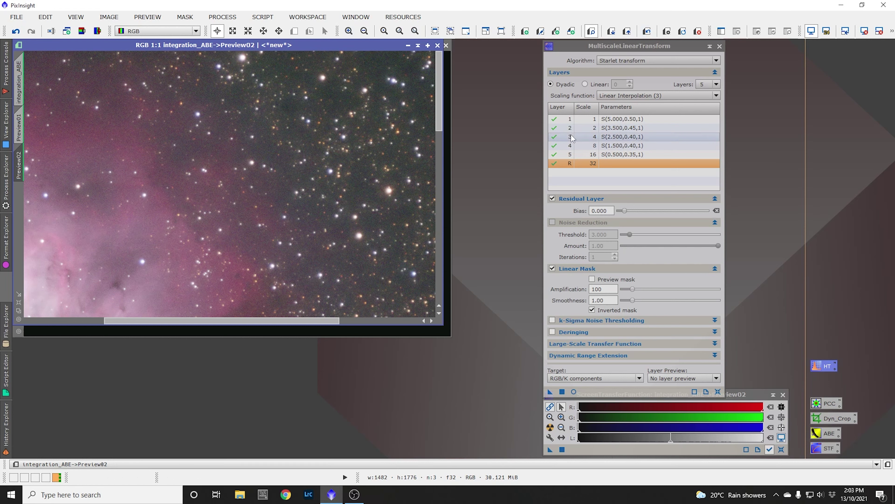
Return to the full integration_ABE image fitted to the window and apply MLT to it
left_click(453, 32)
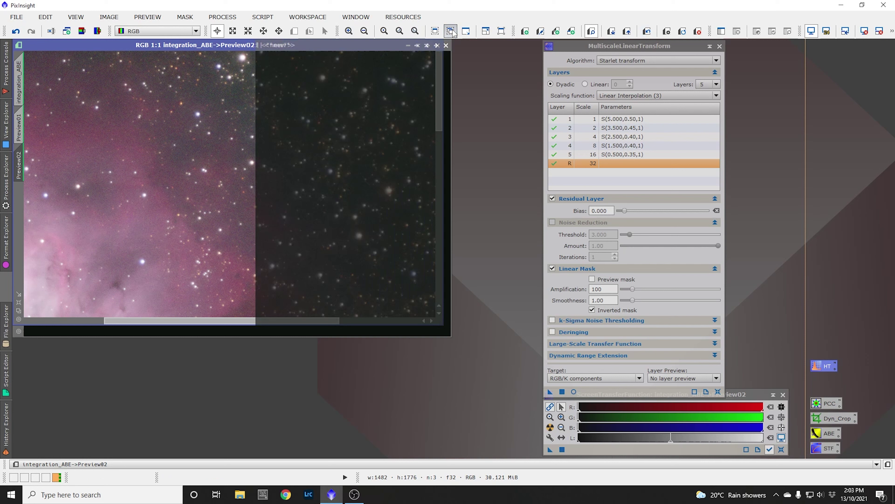
left_click(19, 71)
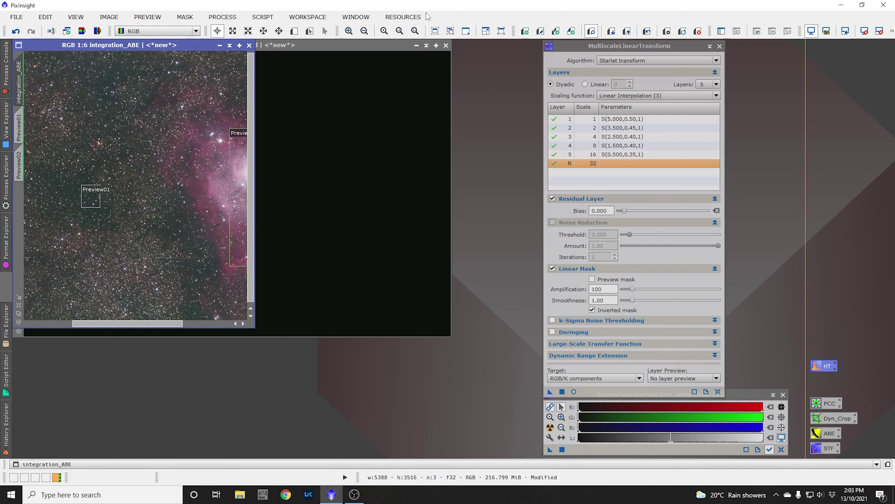
left_click(451, 32)
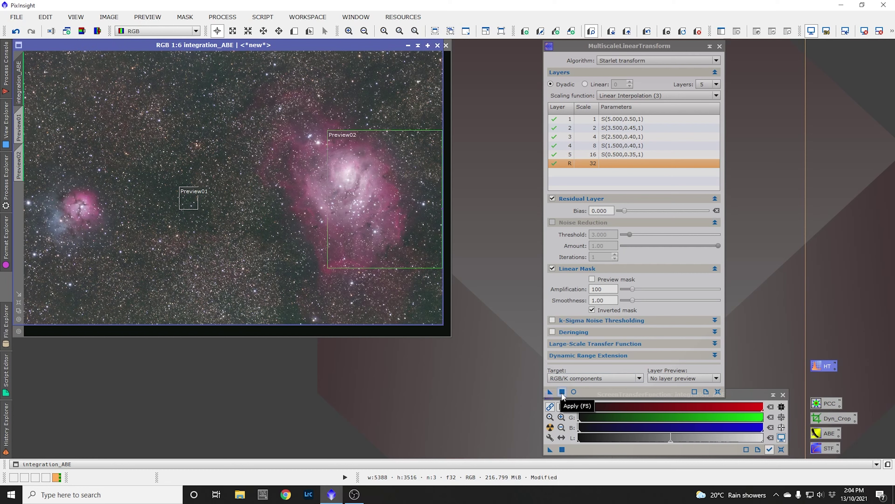
left_click(562, 392)
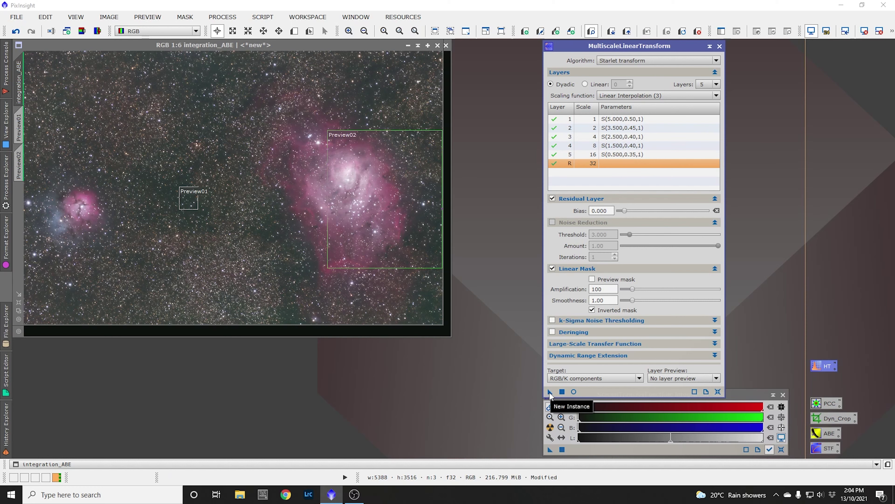
Save the MLT settings as a process icon named 'MLT' and close the MLT window
left_click_drag(549, 394, 465, 387)
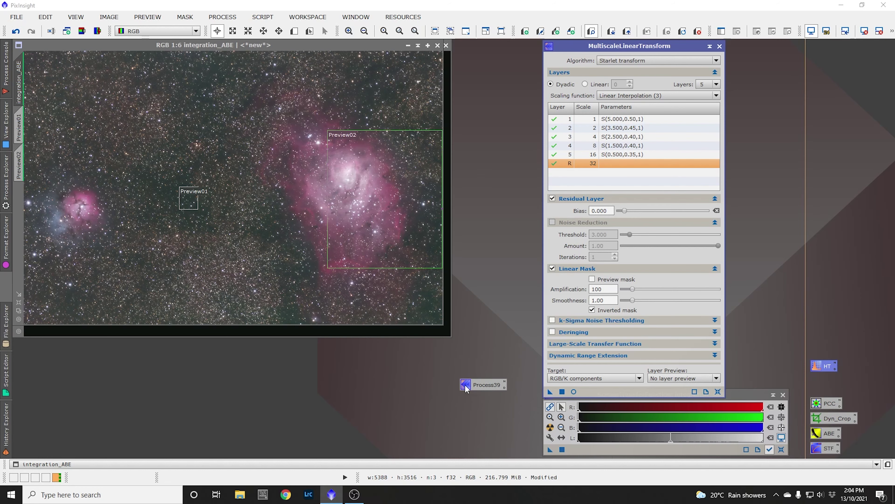
left_click(720, 46)
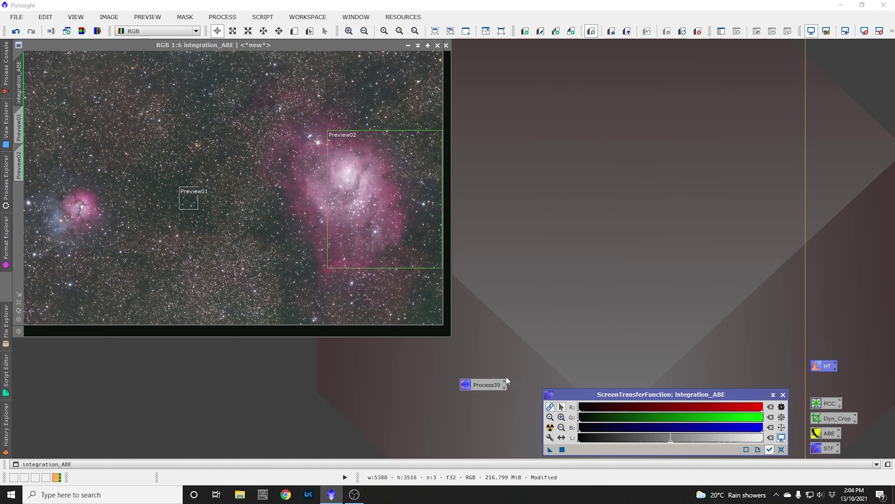
right_click(482, 386)
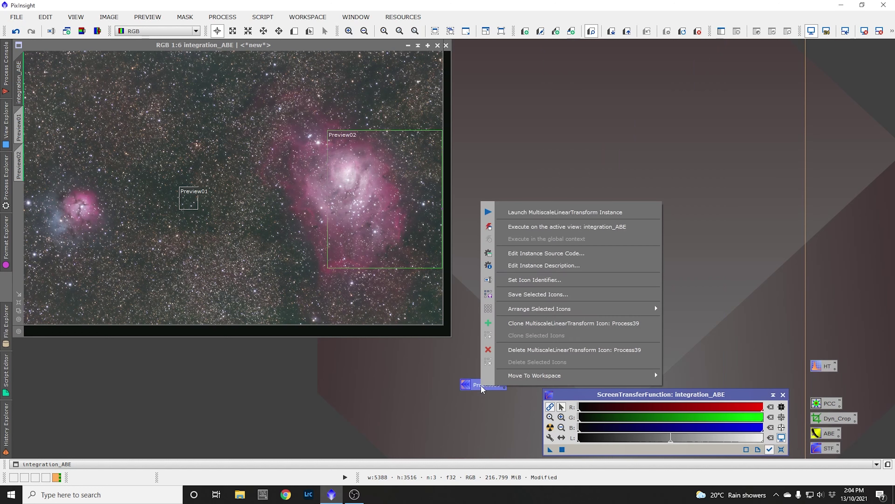
left_click(541, 280)
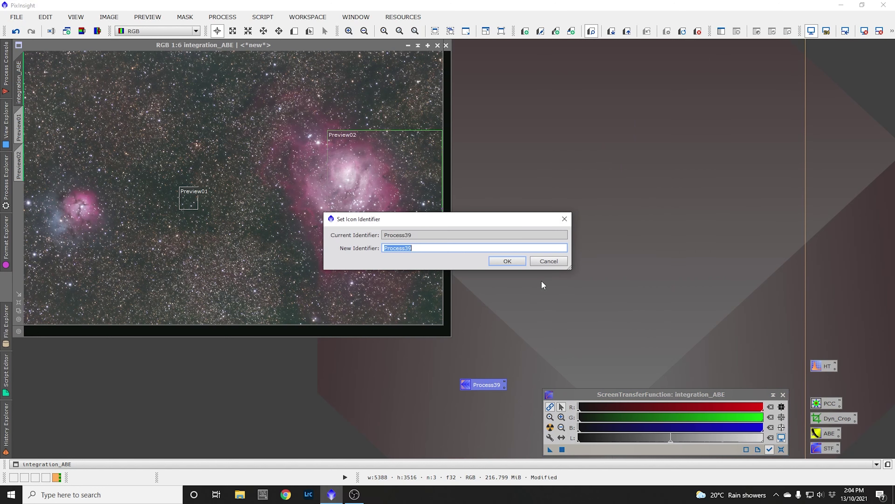
type("MLT")
left_click(516, 261)
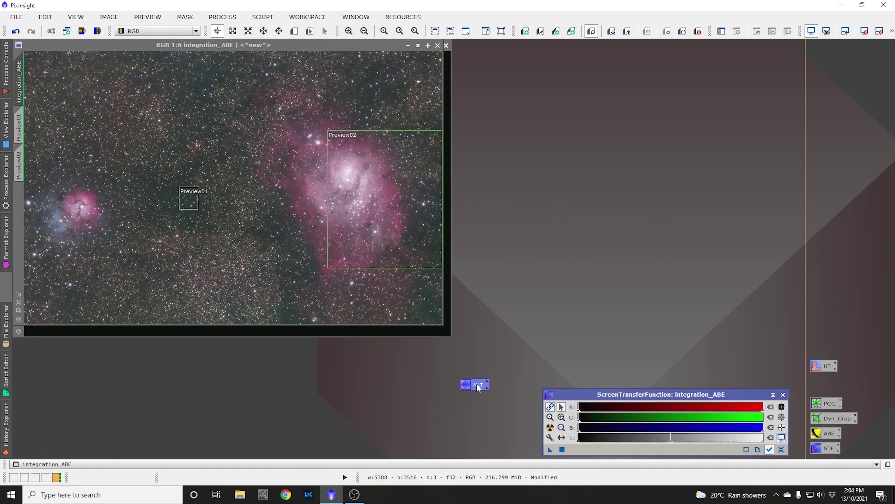
Move the MLT icon into the icon column and select all the process icons there
left_click_drag(478, 386, 828, 375)
left_click(828, 387)
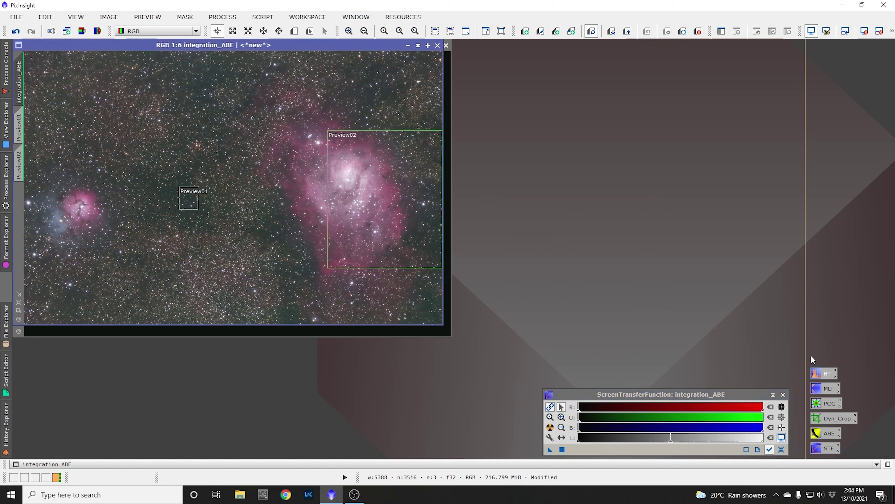
left_click_drag(810, 355, 859, 462)
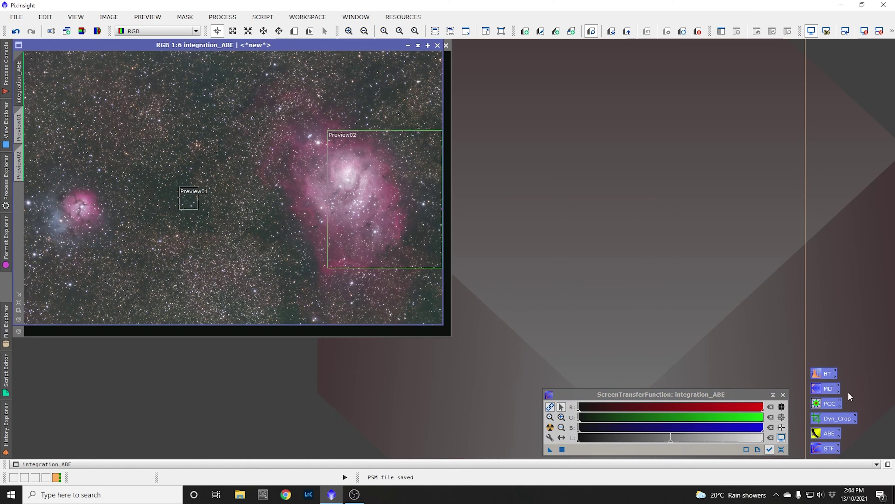
Save the selected process icons over the Example file, then reopen and close the MLT icon to check it
right_click(829, 377)
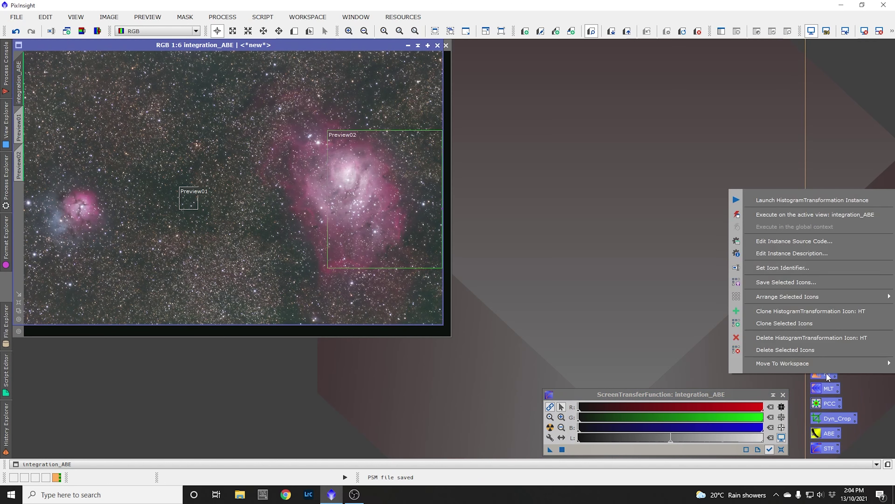
left_click(812, 278)
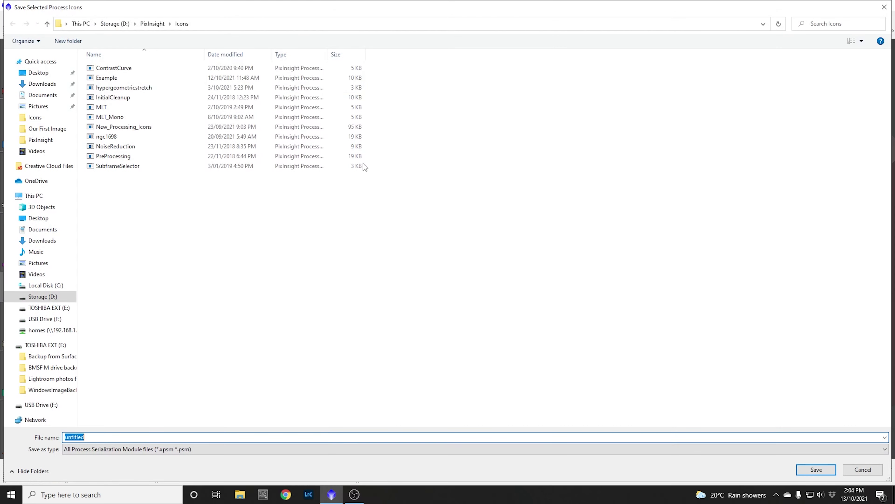
left_click(116, 78)
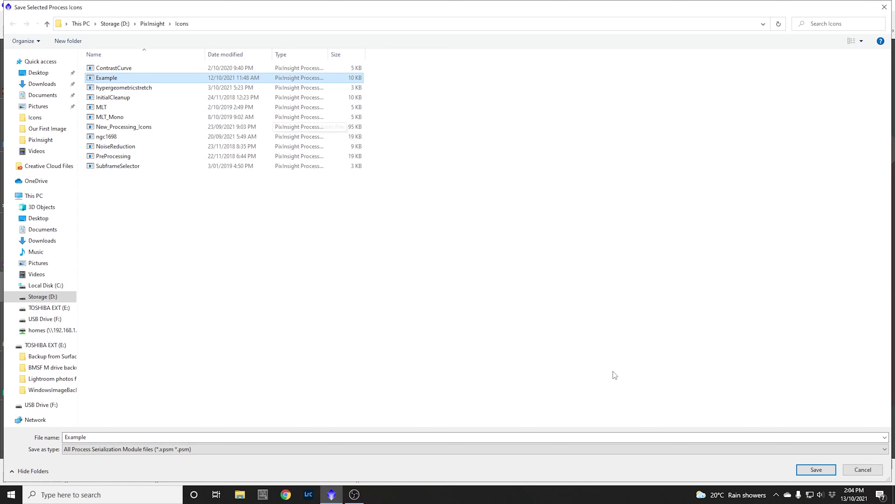
left_click(822, 472)
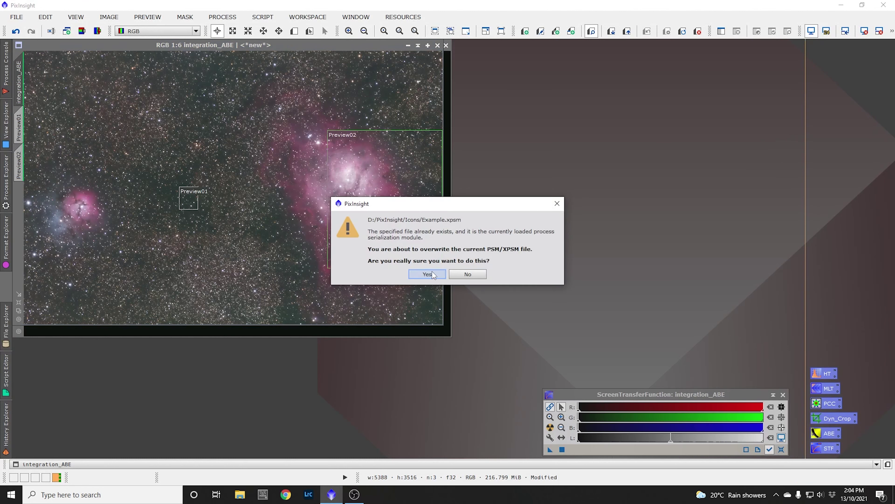
left_click(427, 274)
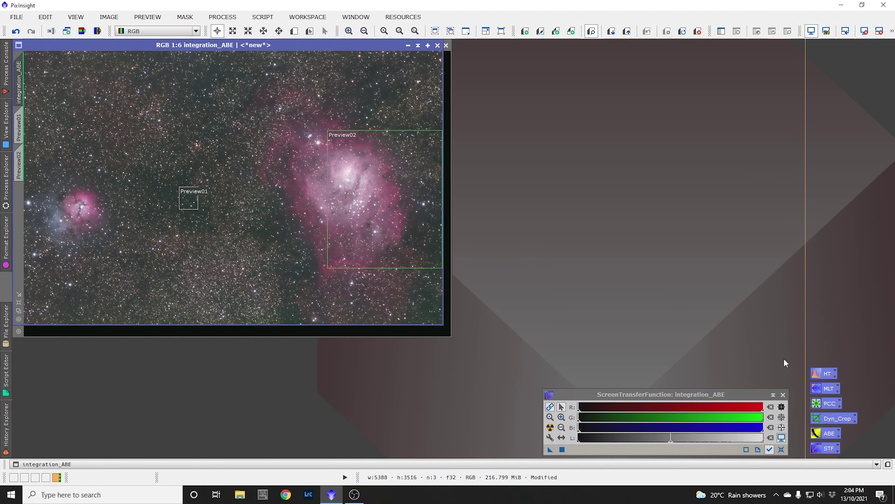
double_click(826, 388)
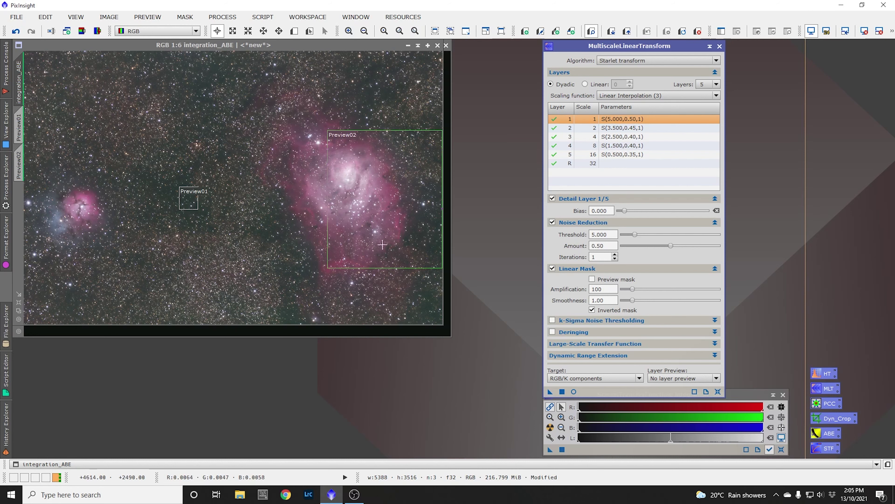
left_click(720, 46)
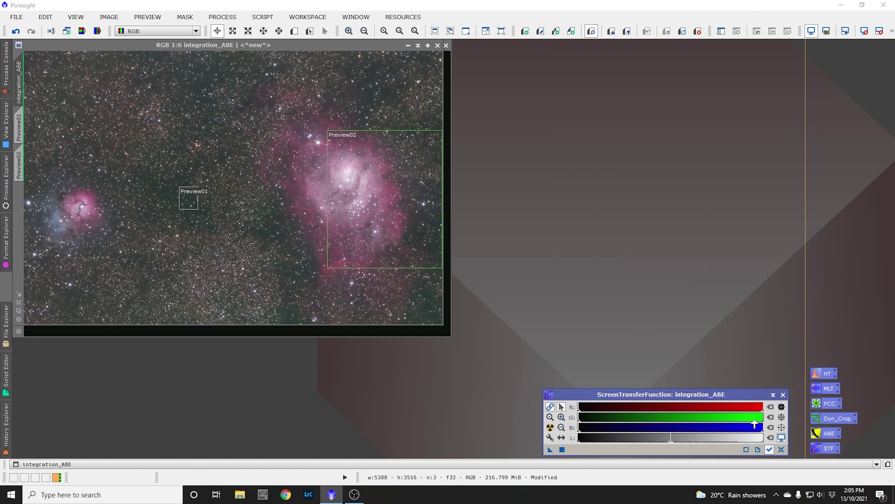
Reset the screen stretch and trial HistogramTransformation midtone settings with a real-time preview
left_click(781, 450)
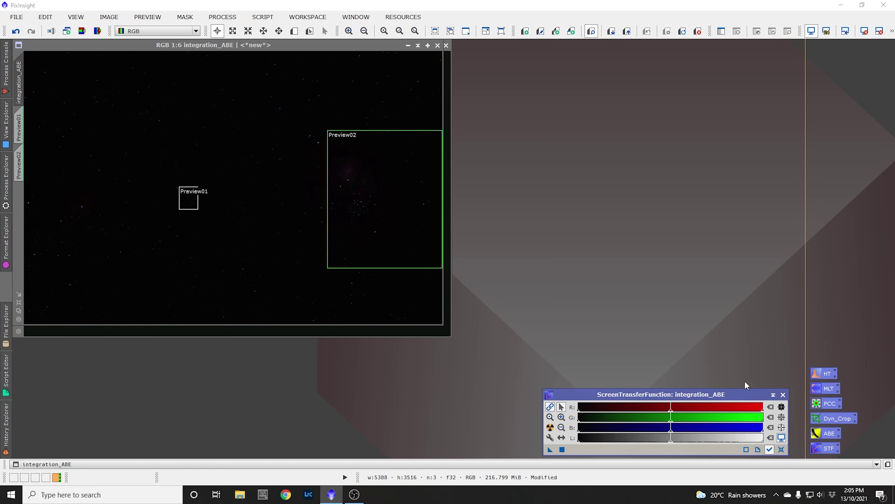
double_click(827, 376)
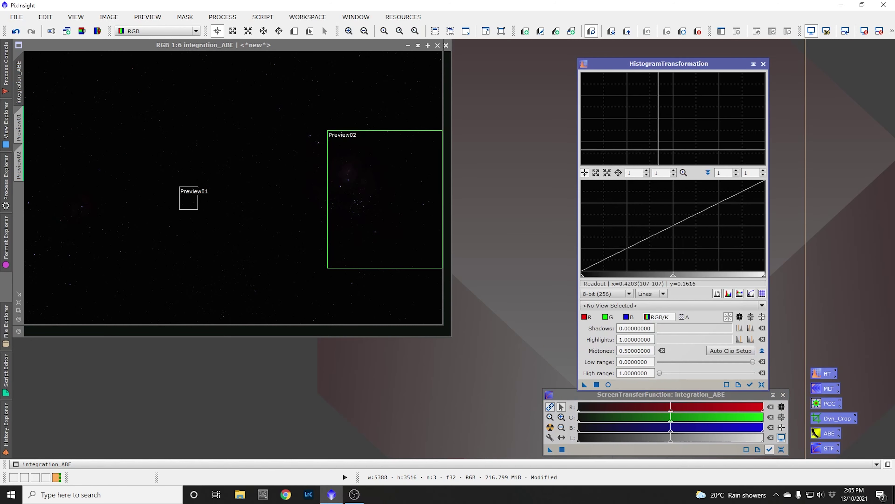
left_click(609, 384)
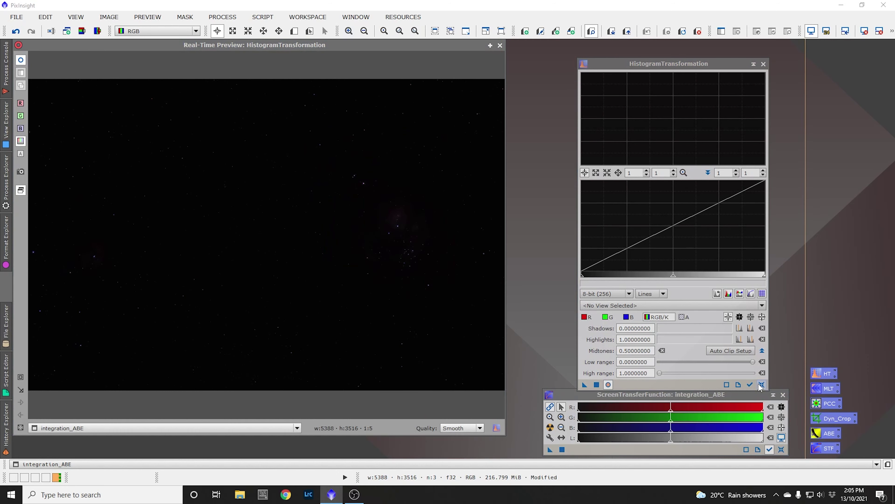
left_click_drag(673, 275, 585, 280)
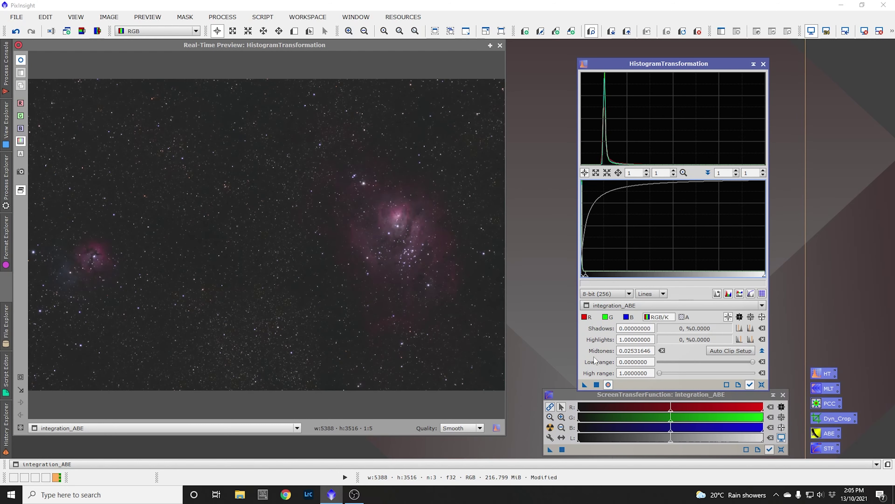
left_click(596, 384)
left_click(762, 384)
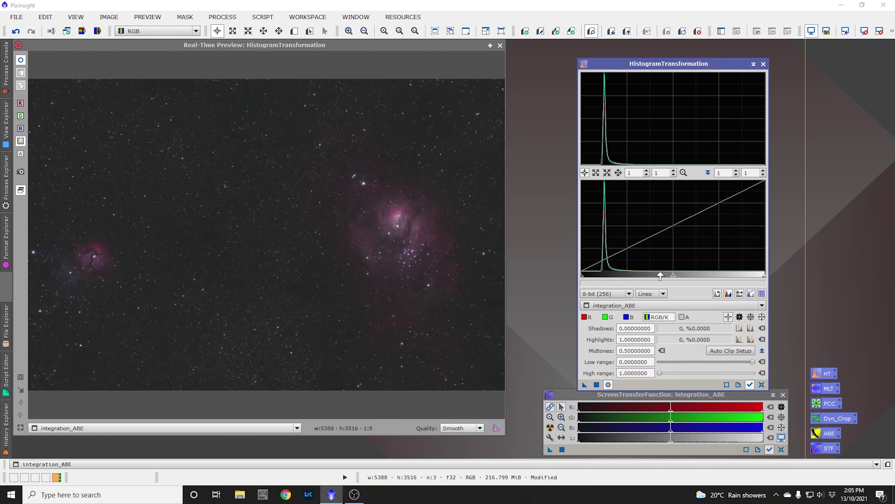
left_click_drag(674, 275, 596, 281)
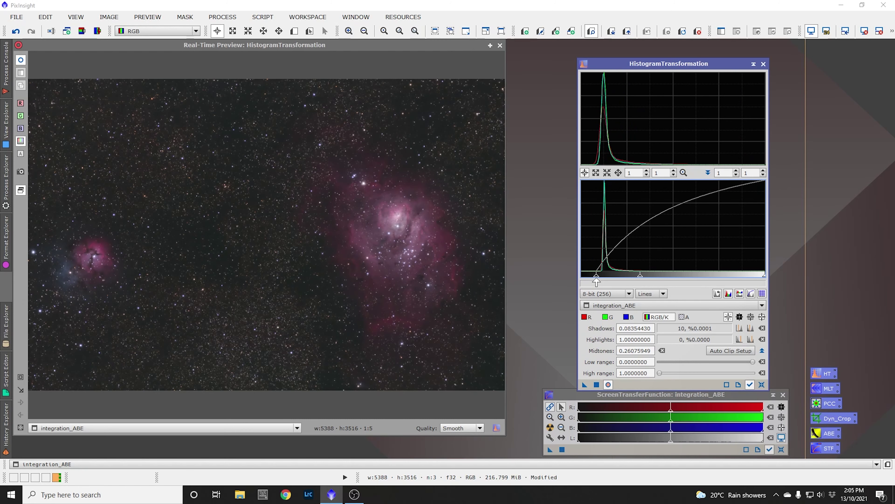
Stretch integration_ABE with shadows 0.04050633 and midtones 0.29620253, then close HT and the preview
left_click(762, 385)
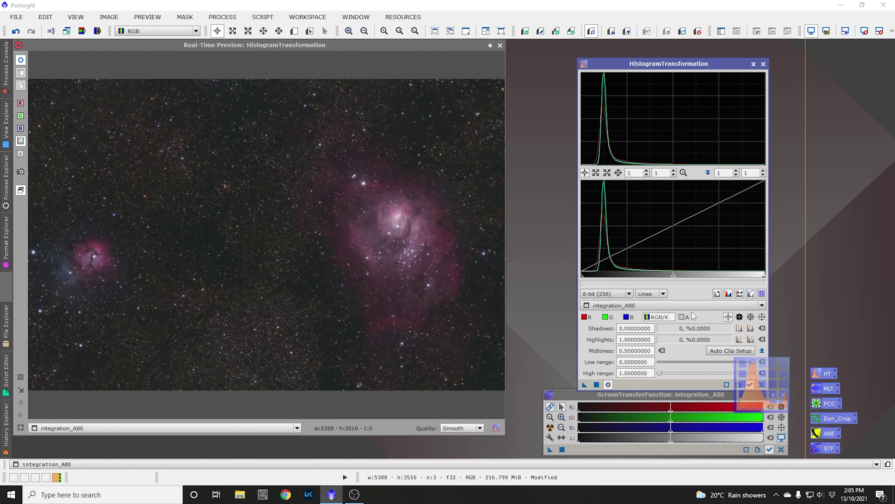
left_click_drag(673, 277, 588, 280)
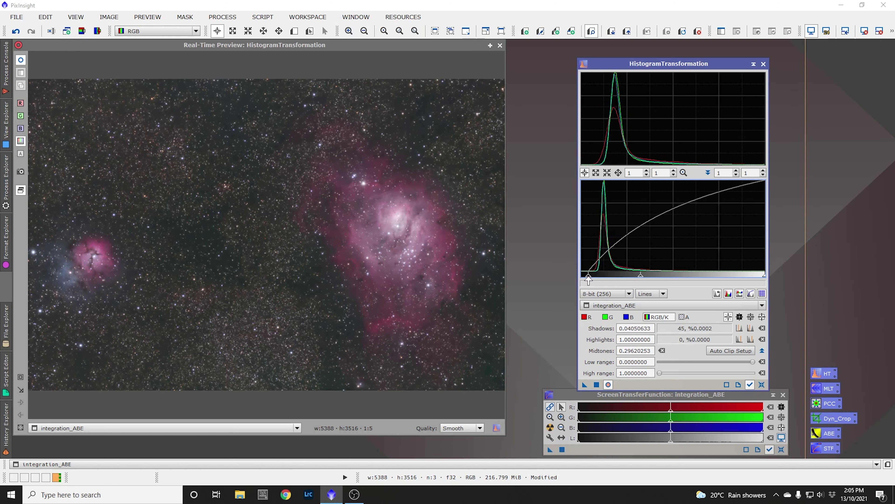
left_click(596, 384)
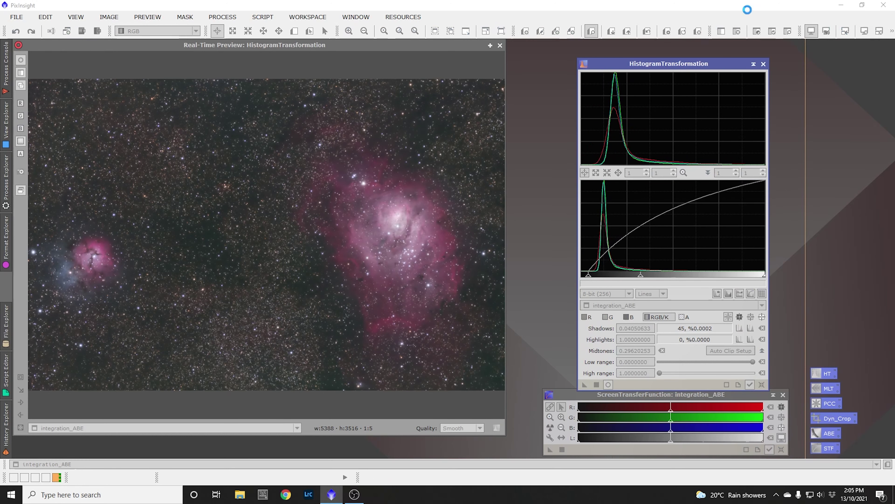
left_click(763, 64)
left_click(500, 45)
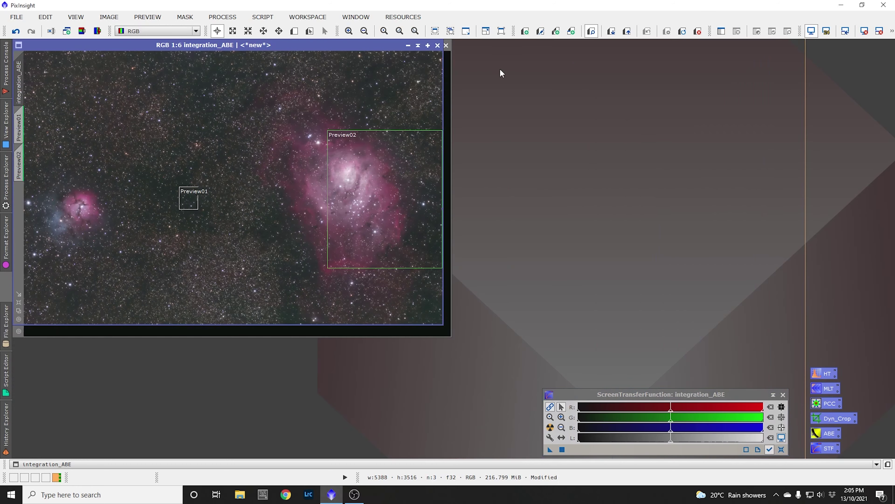
Delete Preview01 and Preview02 from the integration_ABE image
left_click(429, 32)
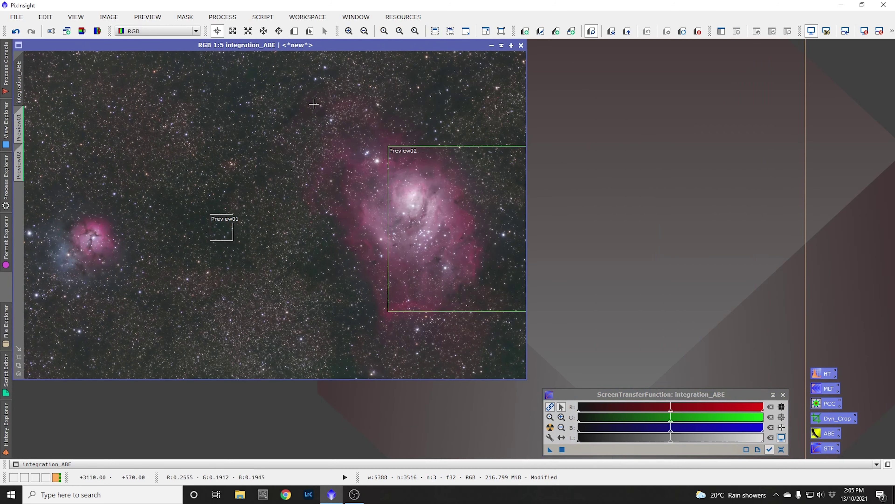
left_click(18, 128)
right_click(19, 128)
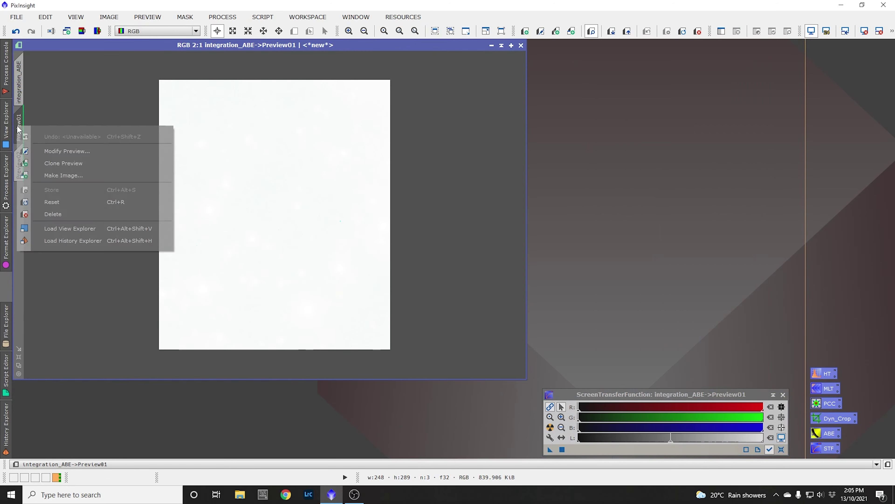
left_click(53, 213)
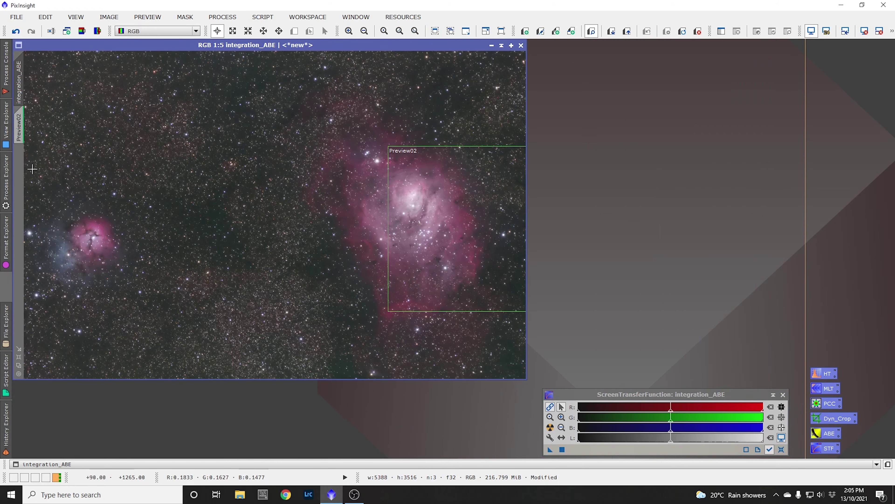
right_click(22, 125)
left_click(54, 211)
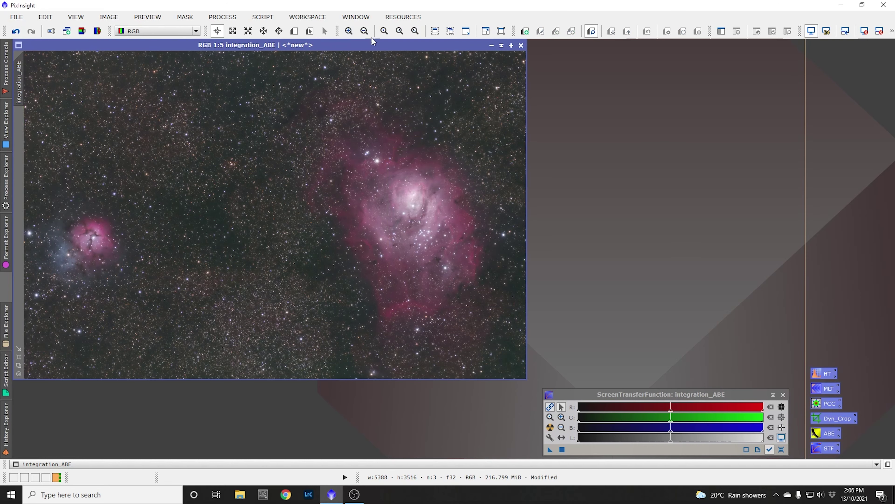
Zoom to 1:1 and pan around the stretched nebula and star field
left_click(349, 31)
left_click(349, 31)
left_click(348, 31)
left_click(349, 31)
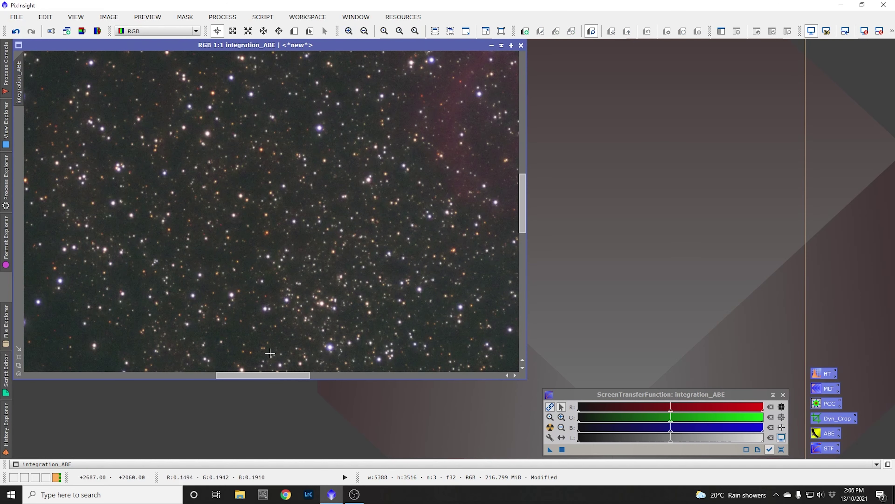
left_click_drag(305, 379, 504, 386)
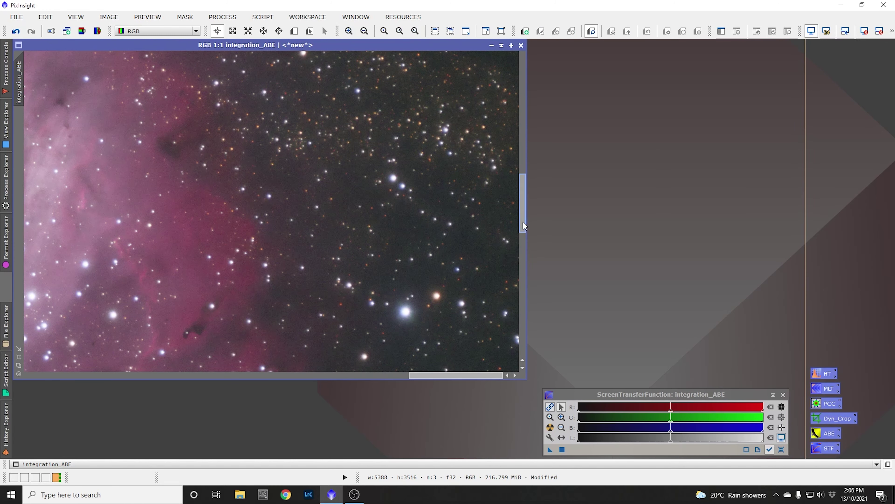
left_click_drag(523, 221, 527, 187)
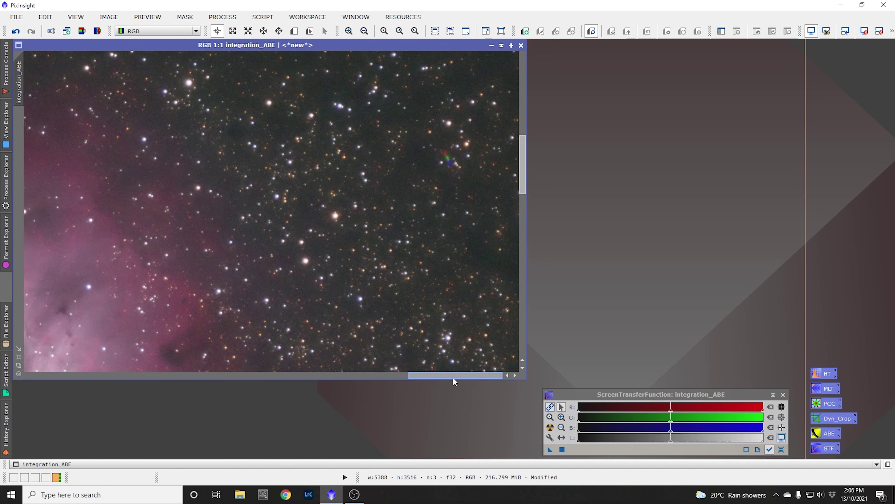
left_click_drag(454, 380, 375, 378)
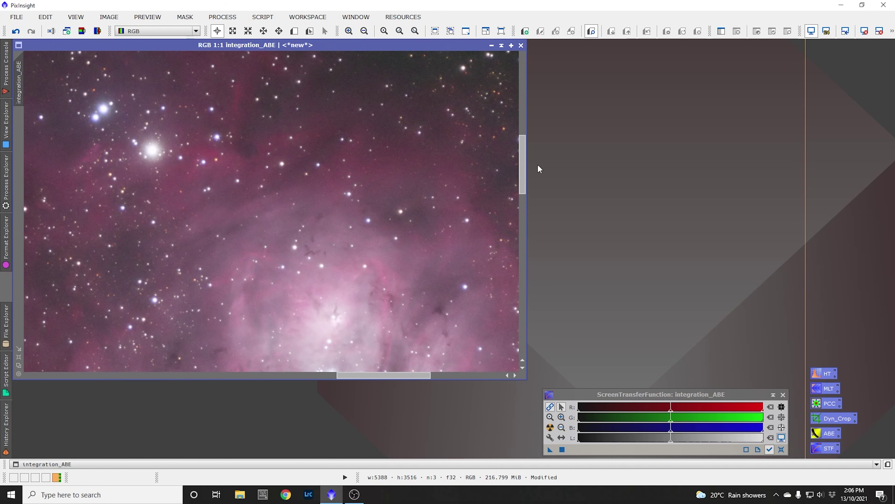
left_click_drag(521, 163, 530, 232)
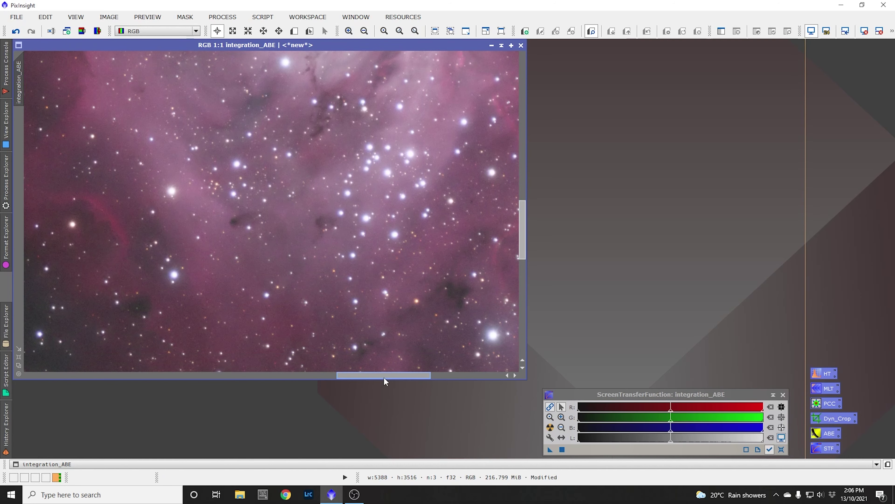
left_click_drag(386, 380, 470, 378)
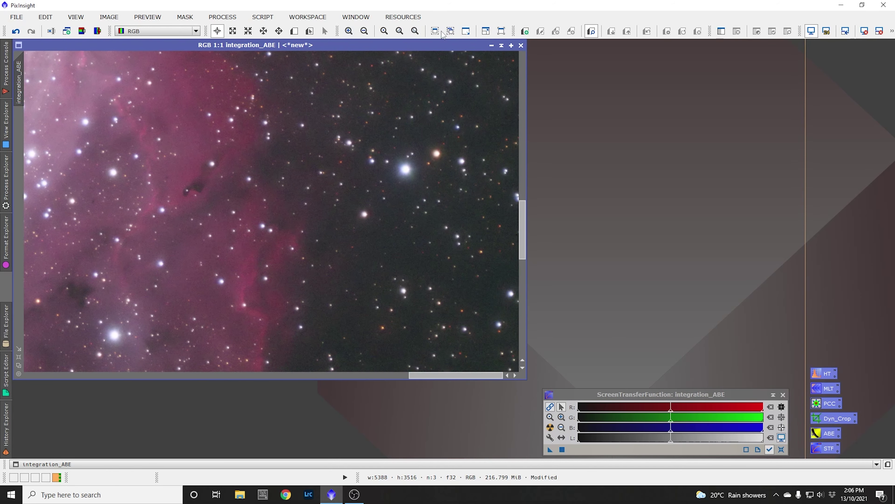